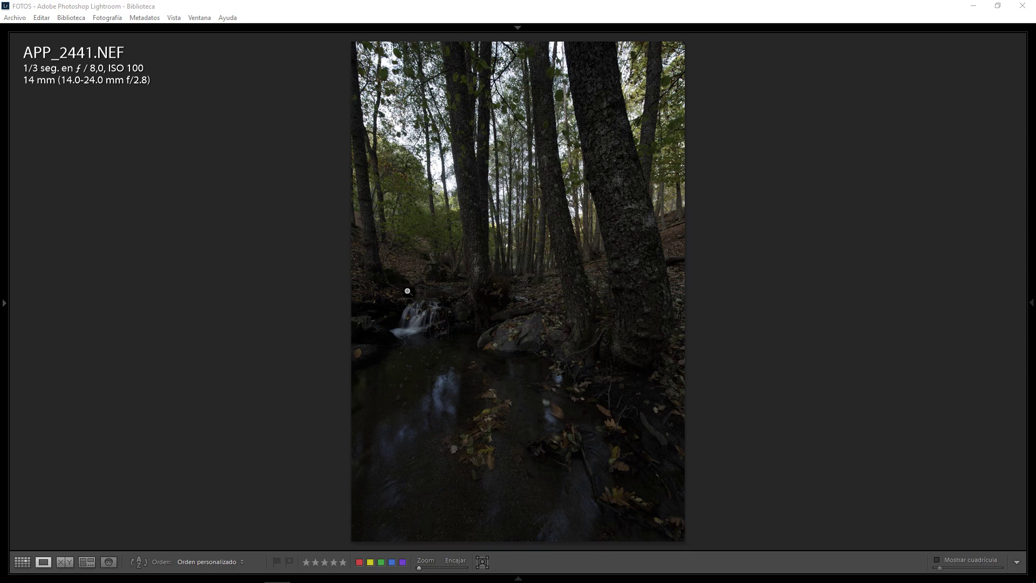
Compare APP_2441, APP_2435 and APP_2436 at 1:1 in Loupe, ending on APP_2436 in Develop.
left_click(594, 280)
key("Left")
left_click(417, 258)
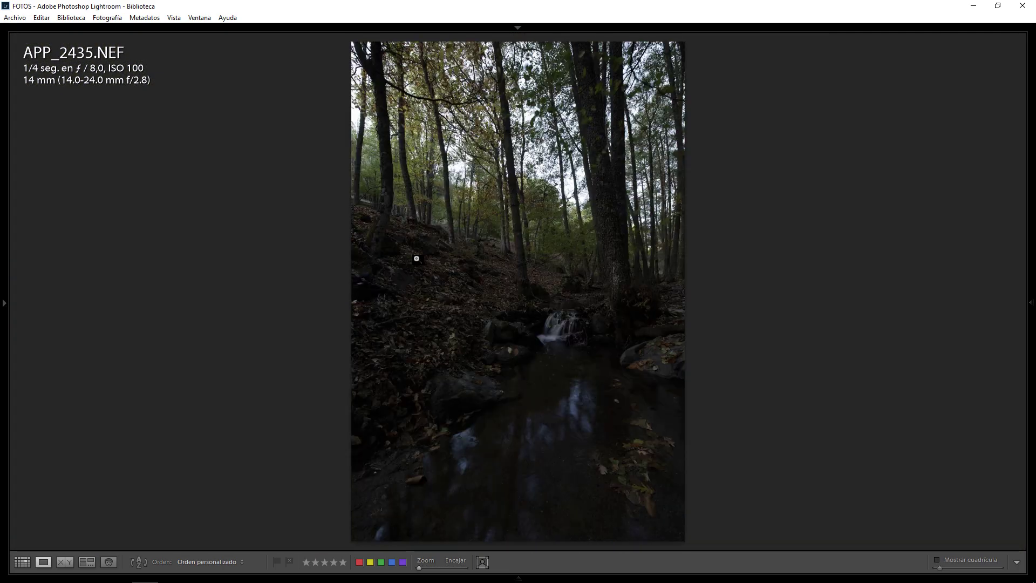
key("Right")
key("Left")
key("Right")
key("Left")
key("Left")
key("Right")
key("Right")
key("Left")
key("Left")
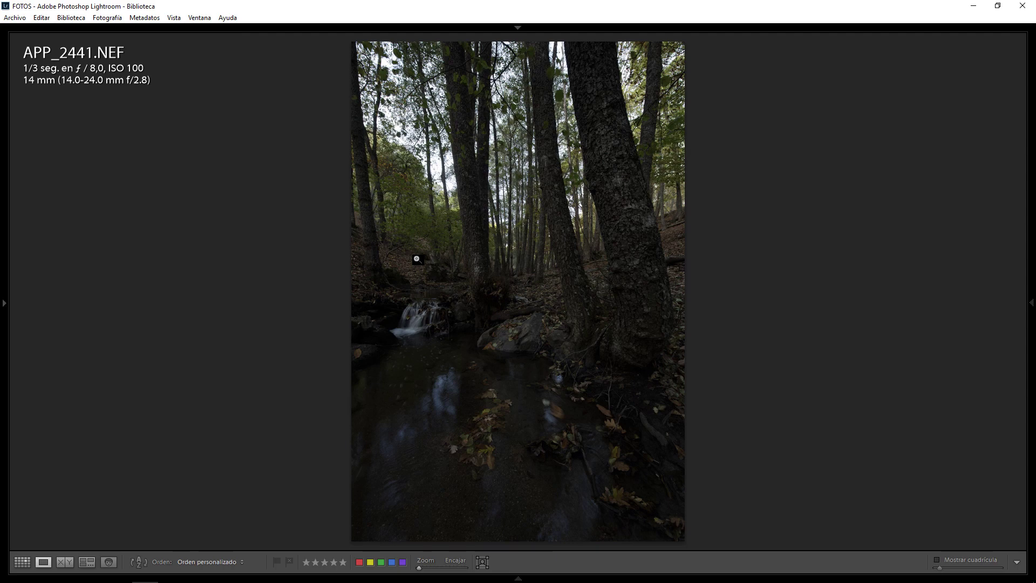
key("Right")
key("Right")
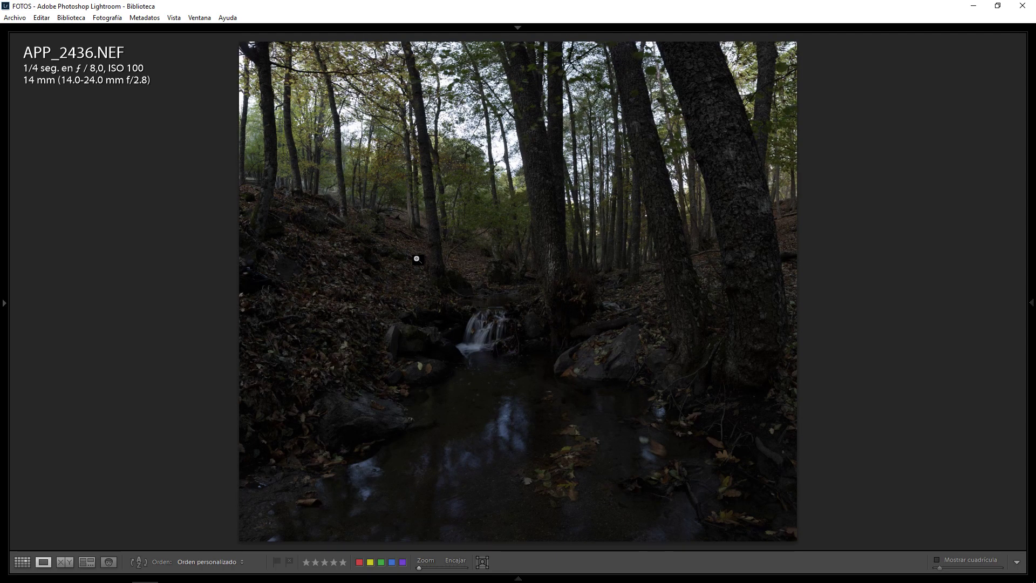
key("Right")
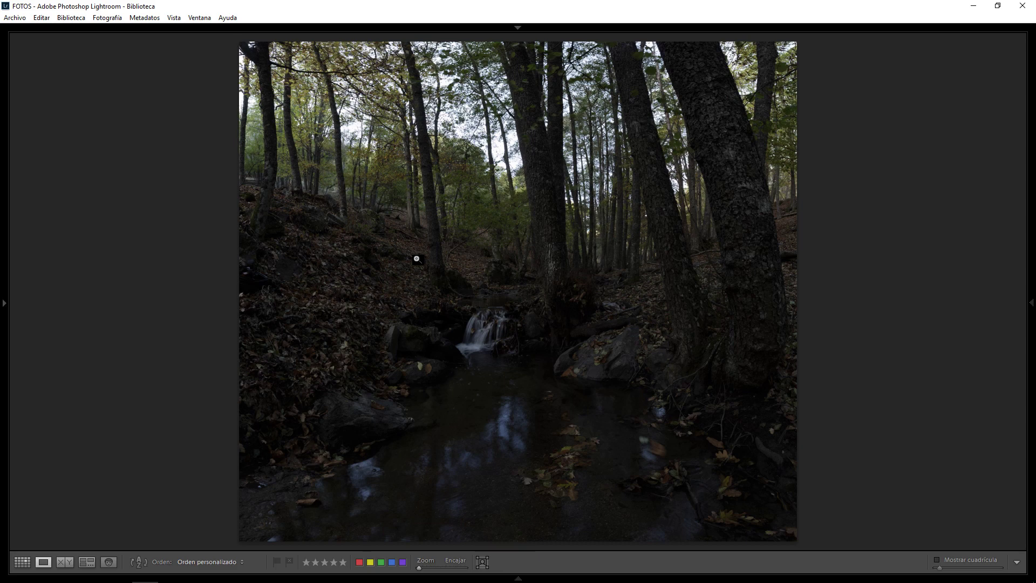
key("d")
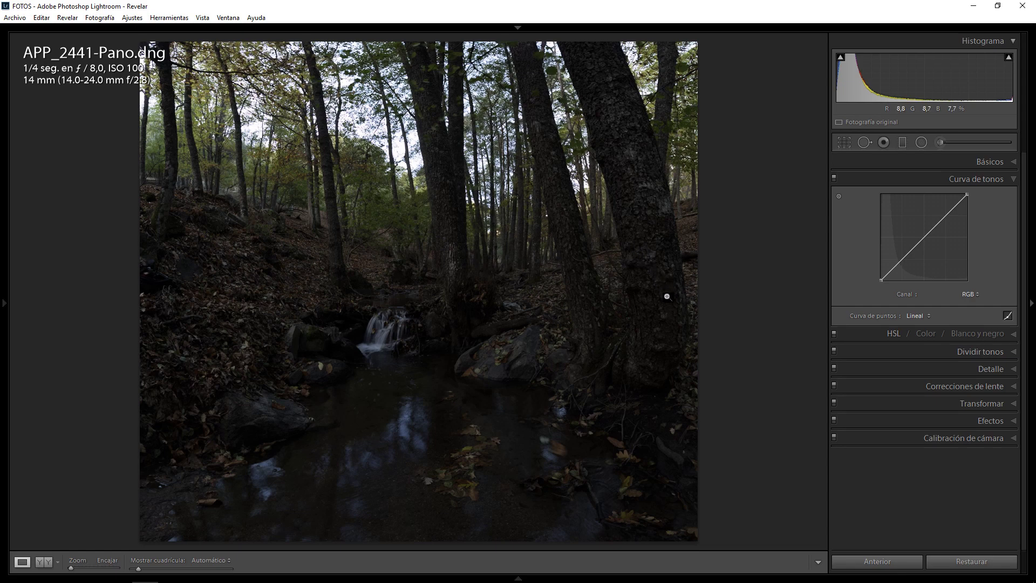
Enable the Nikon lens profile correction in Lens Corrections.
left_click(967, 384)
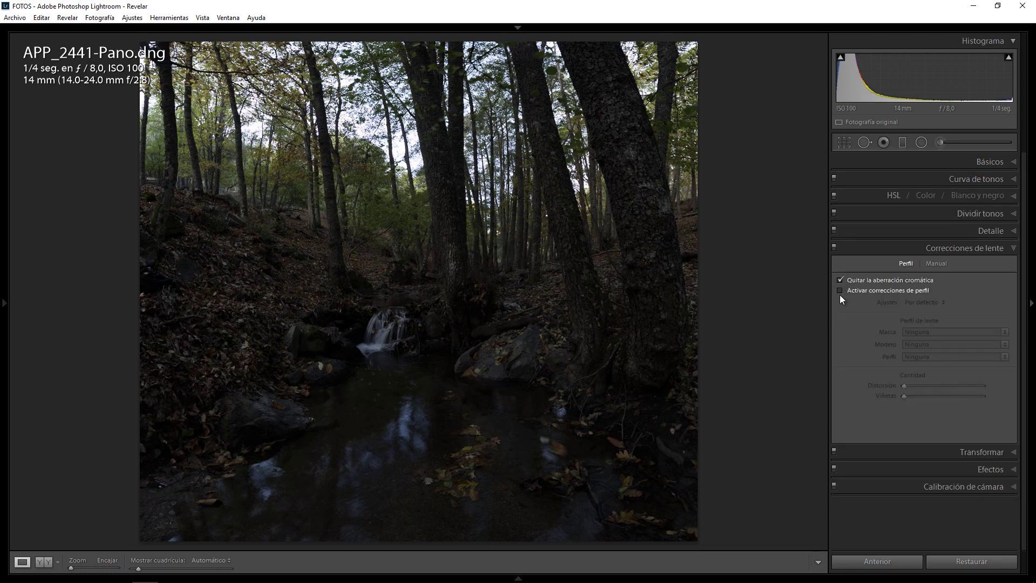
left_click(839, 291)
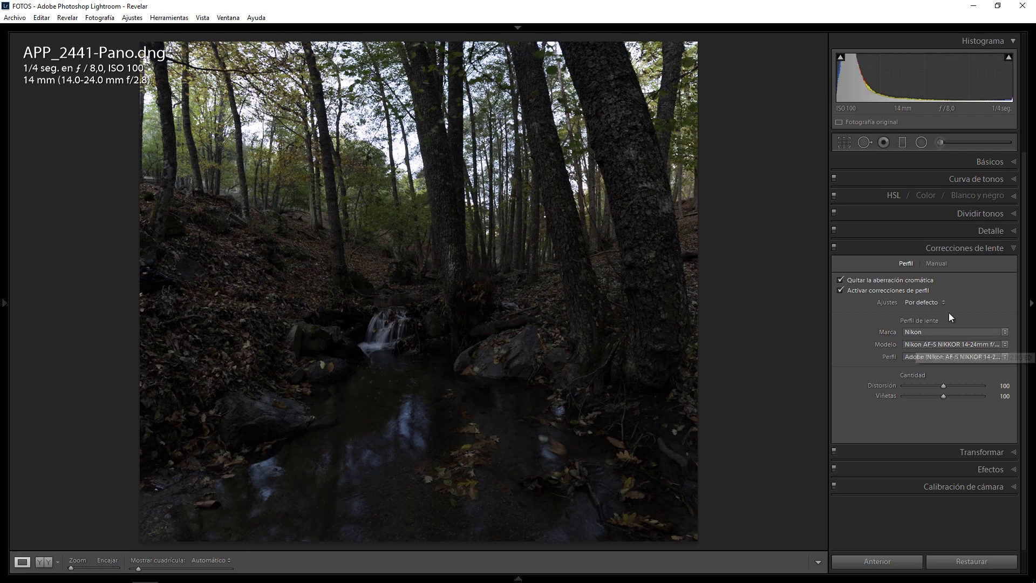
left_click(966, 249)
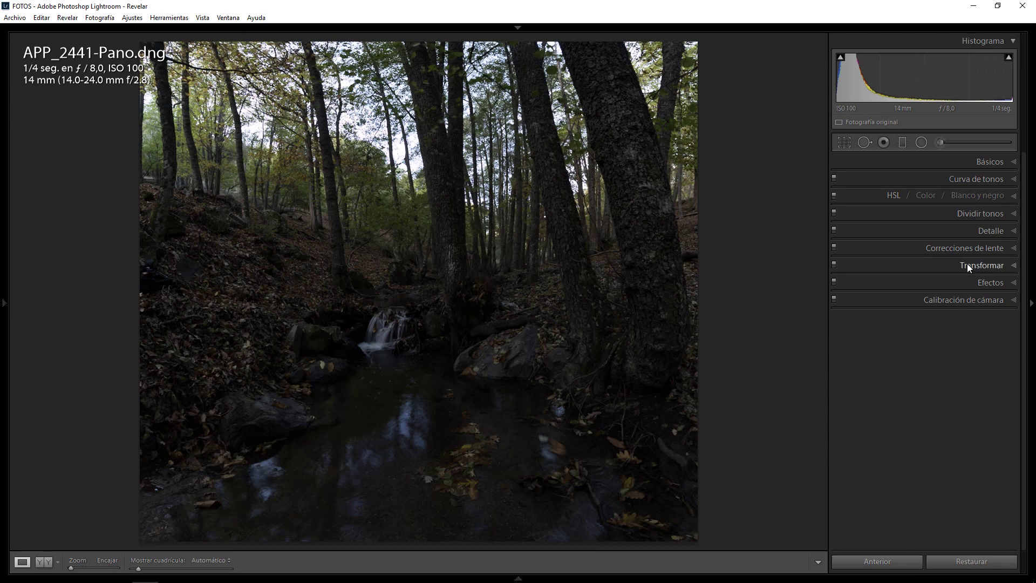
Raise Camera Calibration blue primary saturation to +100, toggling the panel to compare.
left_click(956, 301)
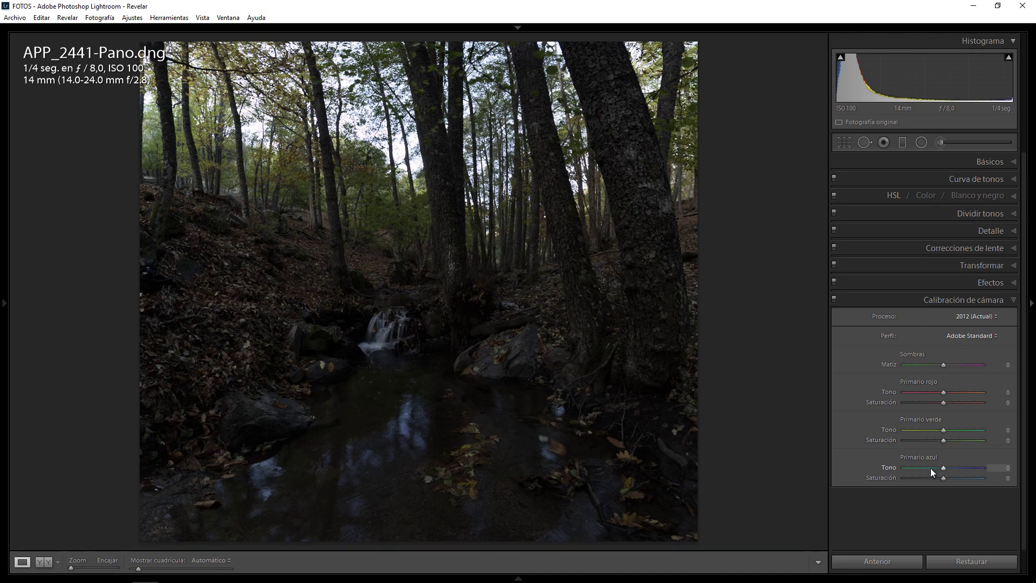
left_click_drag(943, 478, 998, 478)
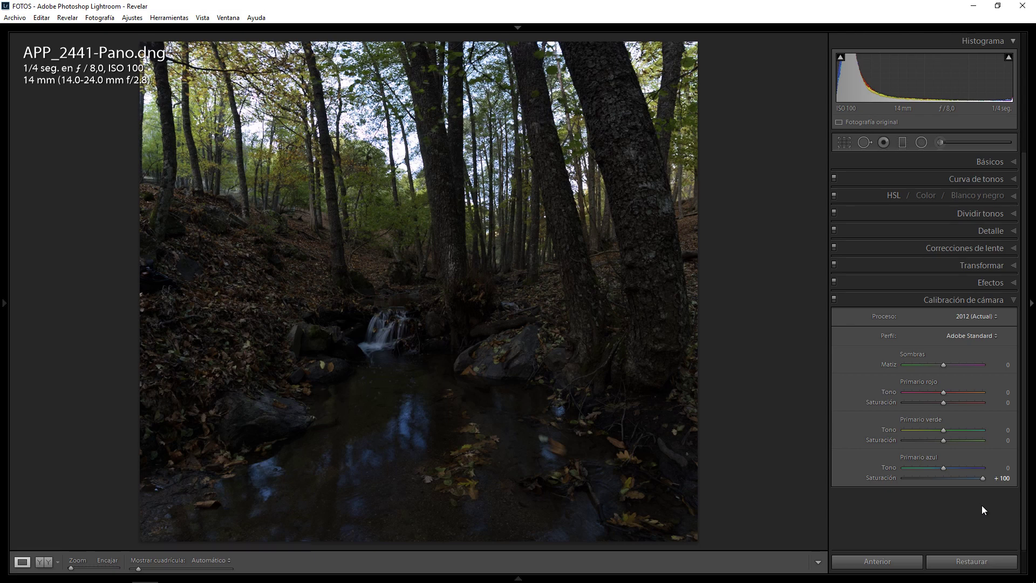
left_click(834, 299)
left_click(833, 299)
left_click(833, 299)
Desaturate the blue water to −45 with the HSL saturation targeted tool.
left_click(904, 196)
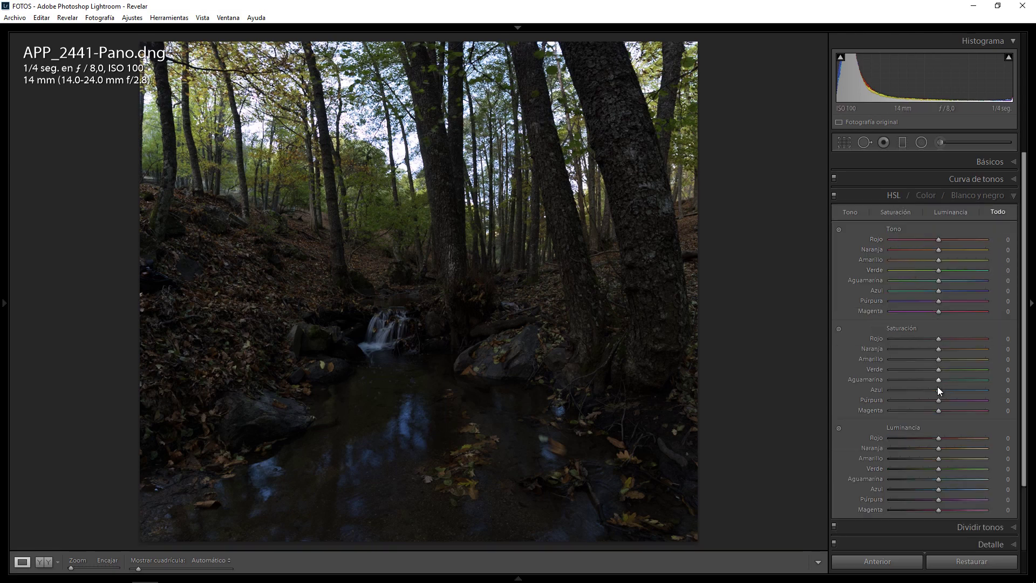
left_click(839, 328)
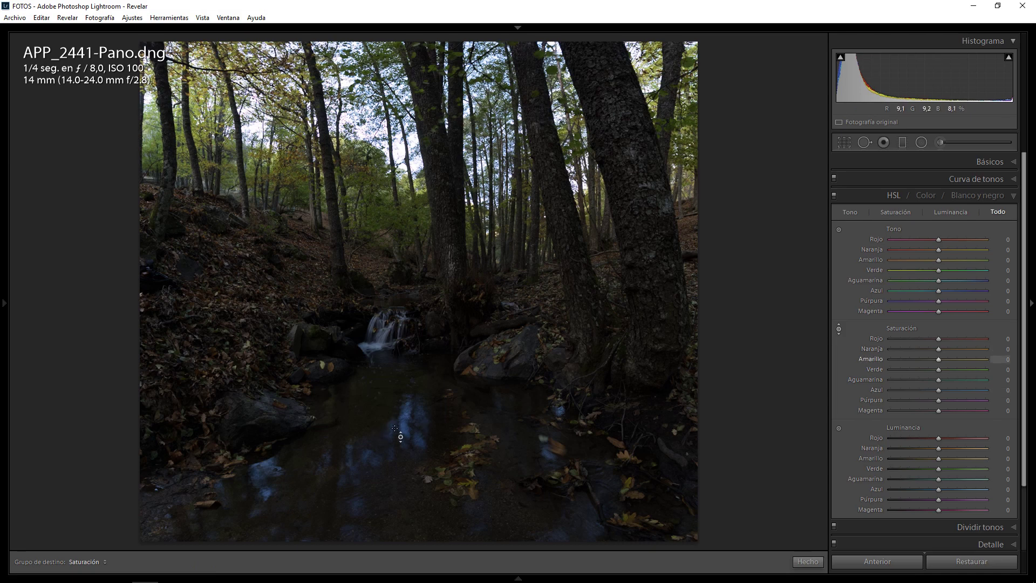
mouse_move(394, 427)
left_mouse_down()
mouse_move(405, 431)
mouse_move(405, 458)
left_mouse_up()
In the Basic panel set Temp 7342, Highlights −36, Shadows +7 and Exposure +1.03.
left_click(1001, 168)
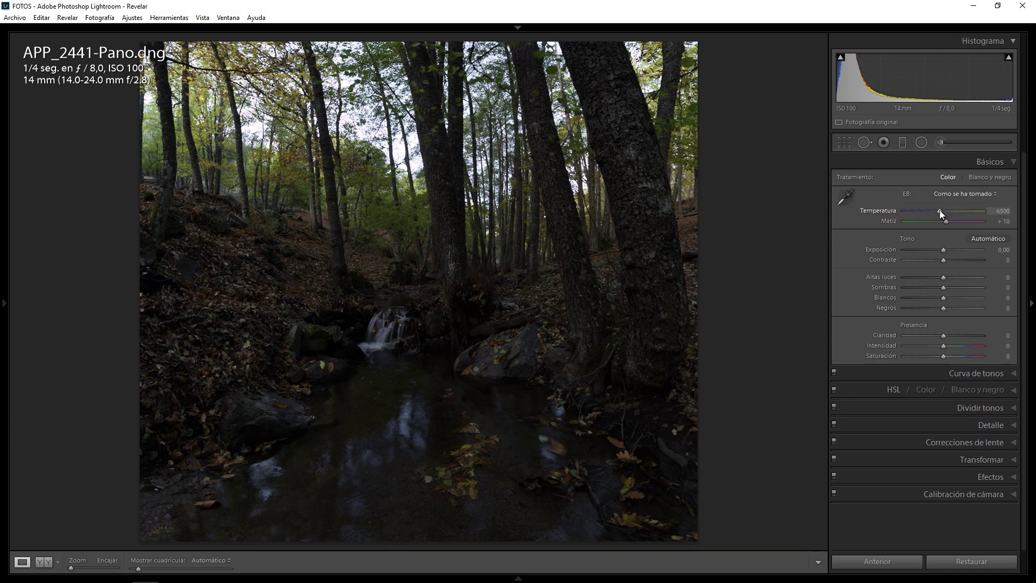
left_click_drag(940, 210, 947, 209)
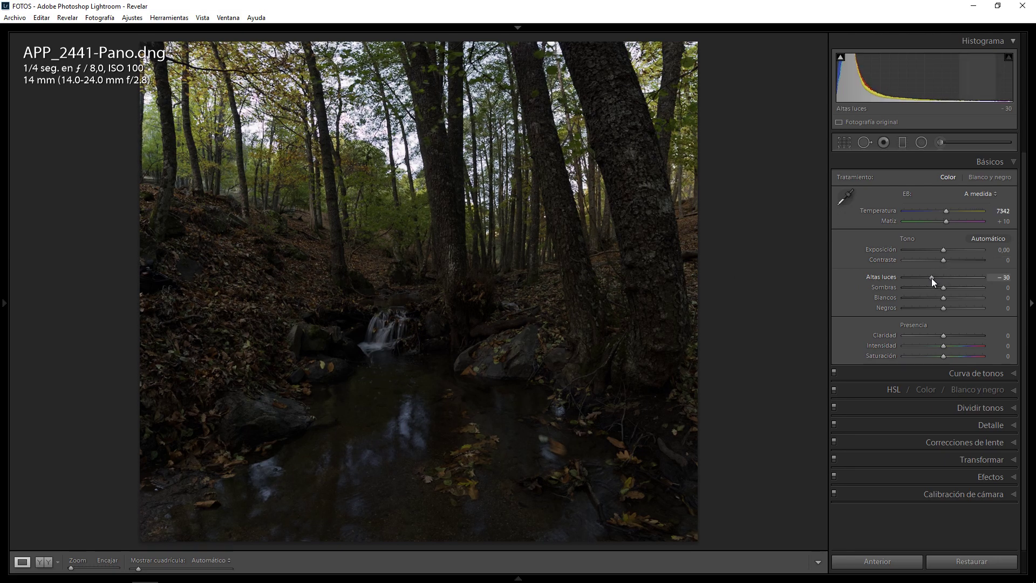
left_click_drag(935, 277, 893, 274)
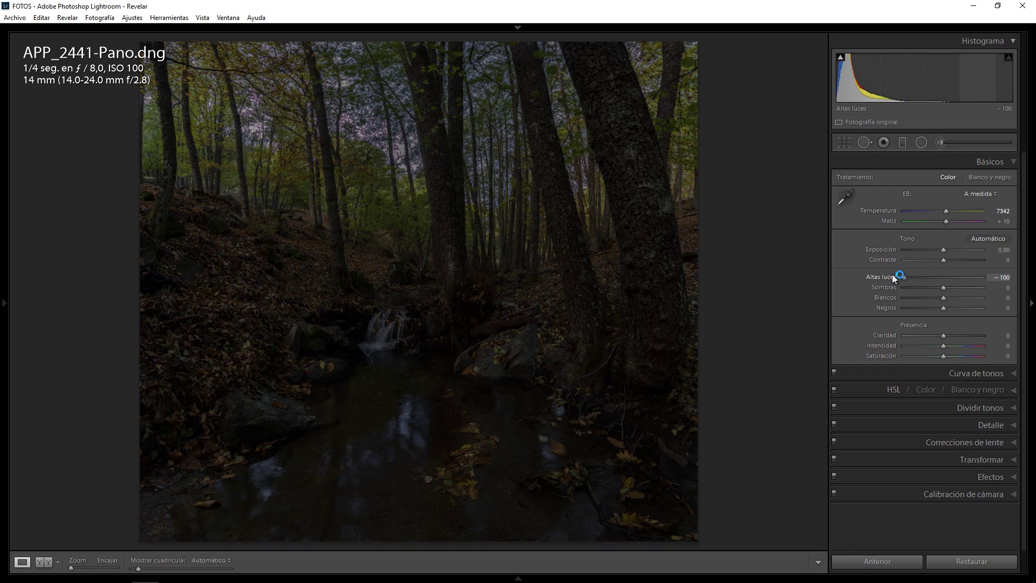
left_click_drag(892, 274, 937, 279)
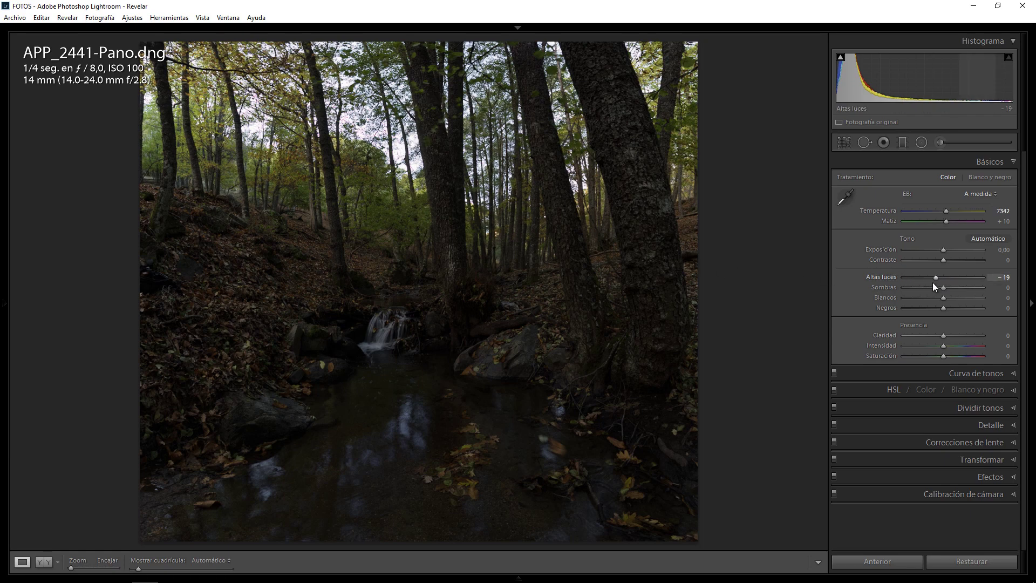
left_click_drag(943, 287, 944, 289)
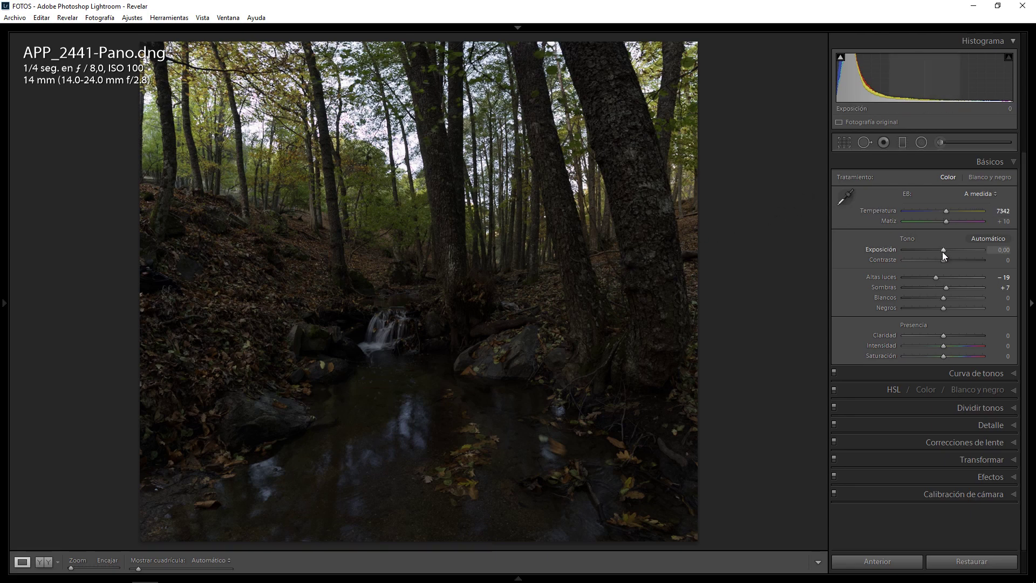
left_click_drag(943, 250, 931, 276)
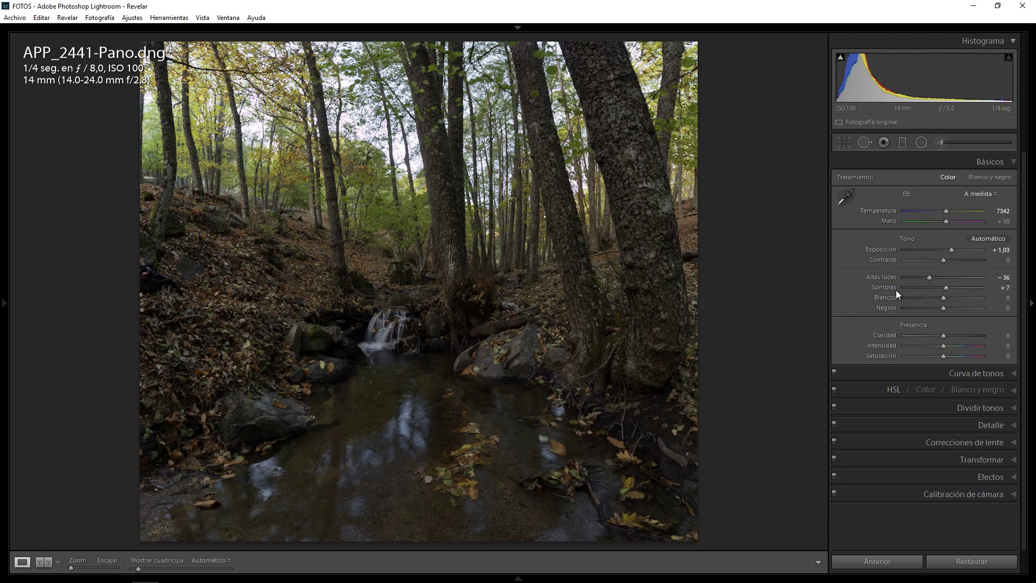
Add a slightly raised midpoint on the red channel tone curve.
left_click(982, 373)
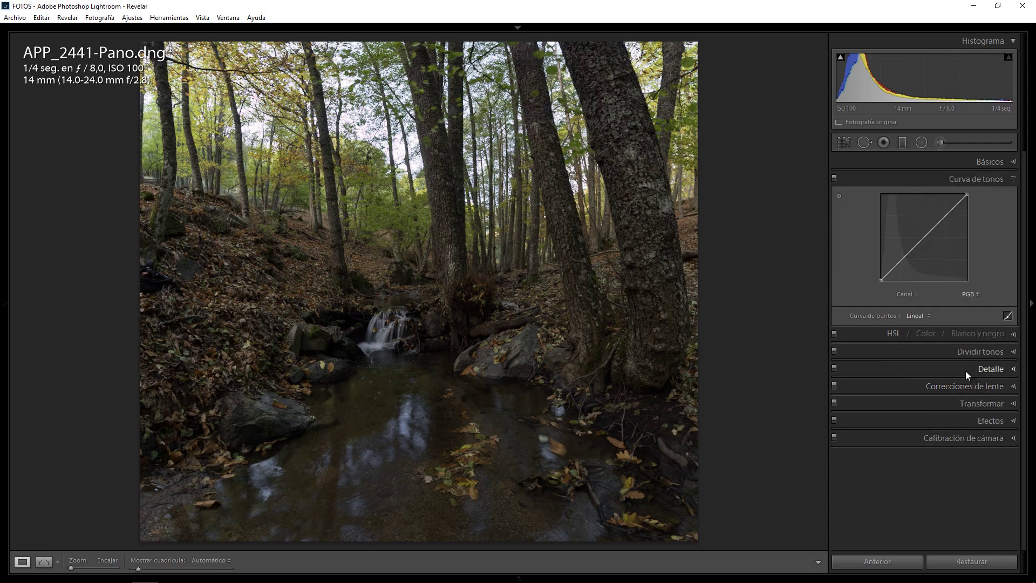
left_click(969, 293)
left_click(949, 318)
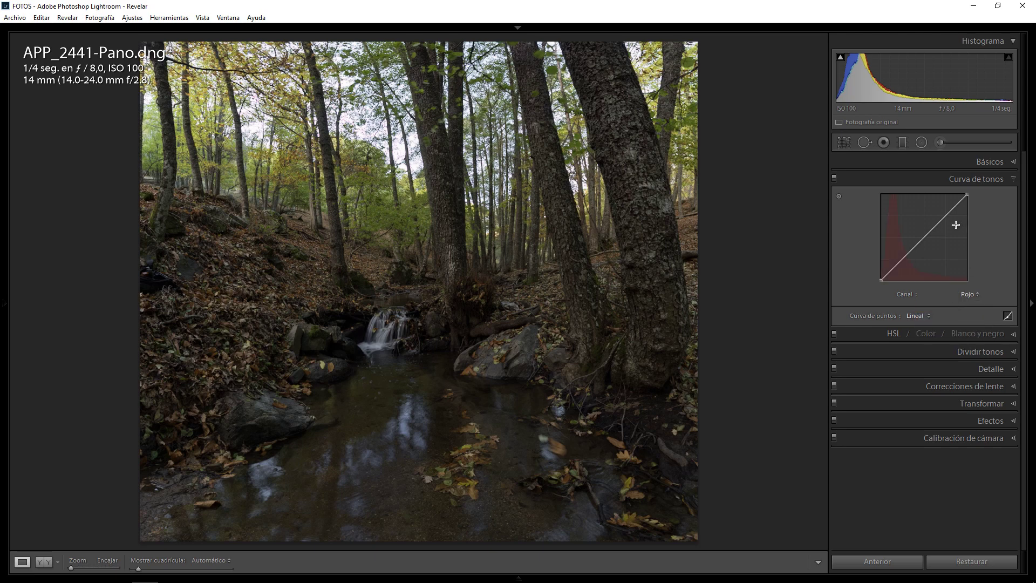
left_click(925, 237)
left_click_drag(925, 236, 924, 234)
Lower the blue channel curve midpoint slightly and compare the curve on and off.
left_click(967, 295)
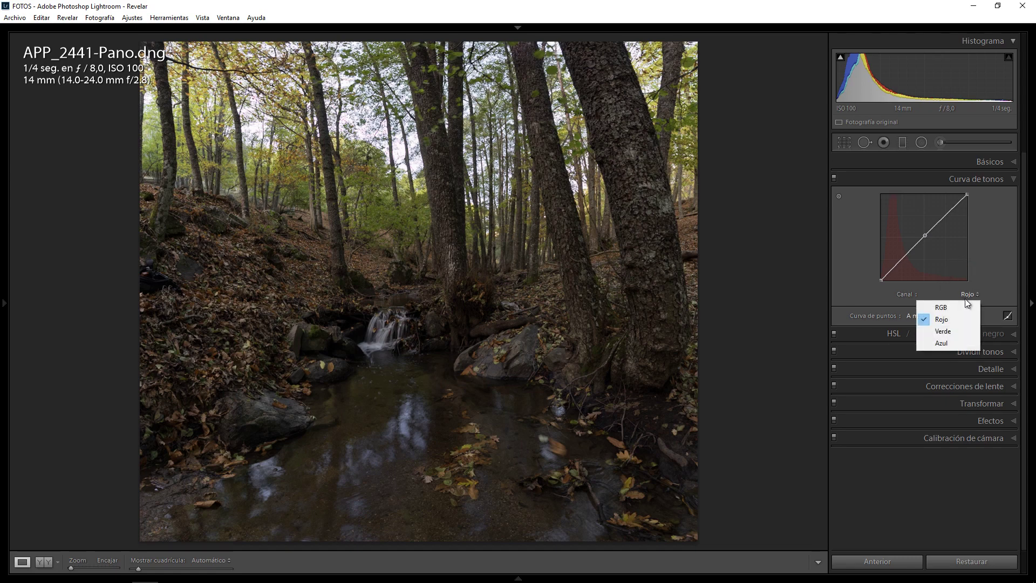
left_click(950, 342)
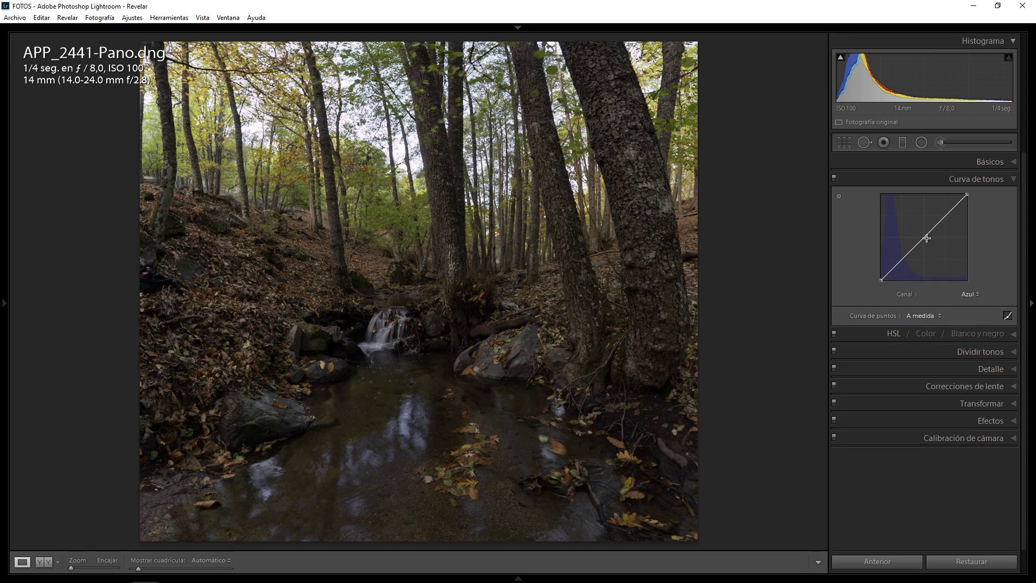
left_click_drag(924, 237, 923, 239)
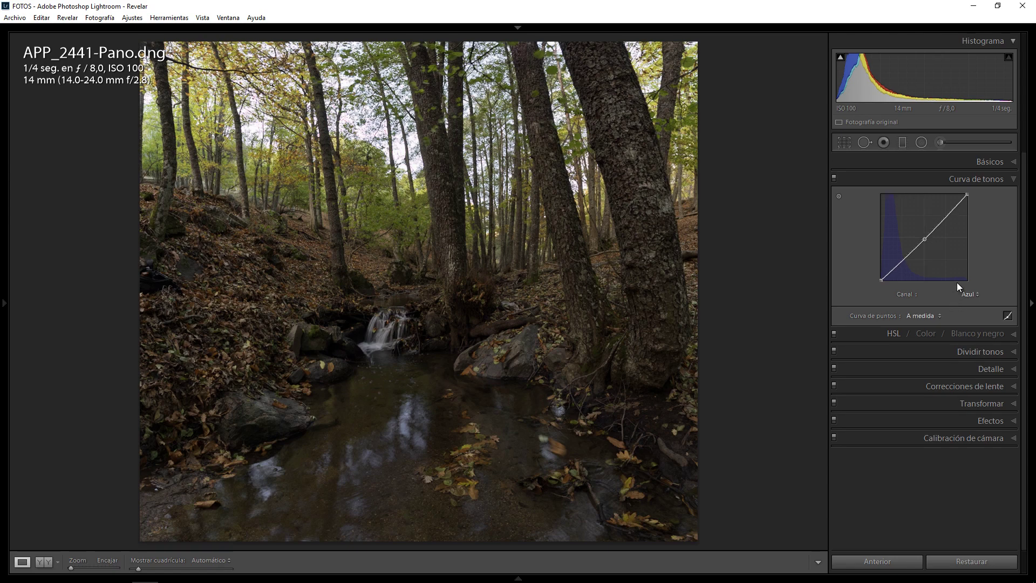
left_click(834, 177)
left_click(833, 179)
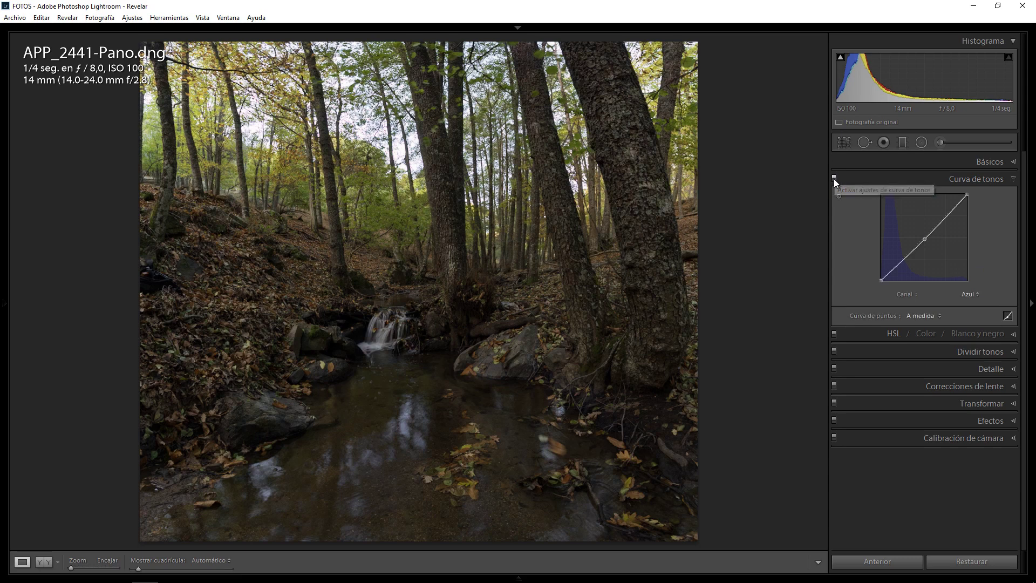
left_click(833, 178)
left_click(834, 179)
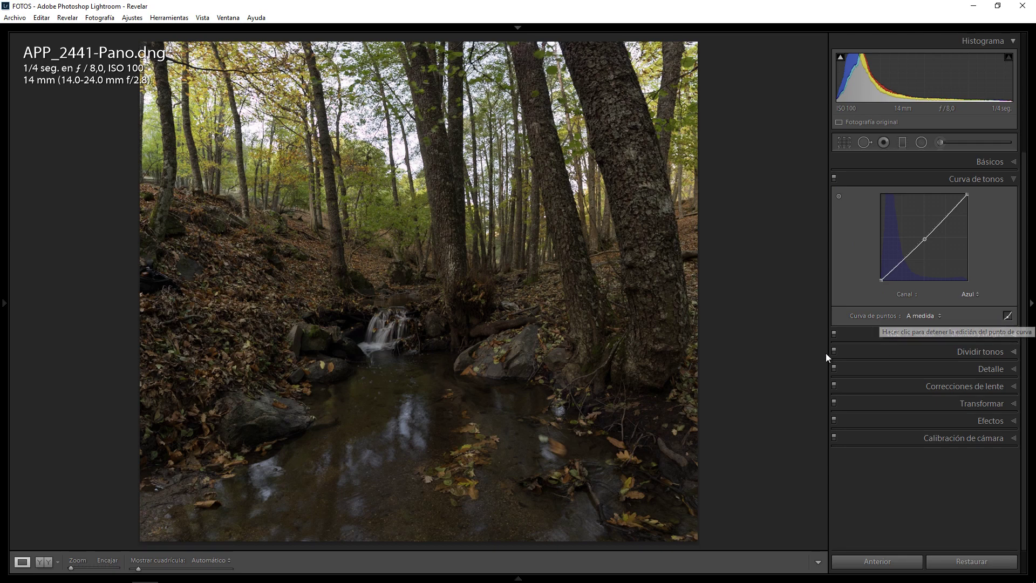
left_click(1007, 316)
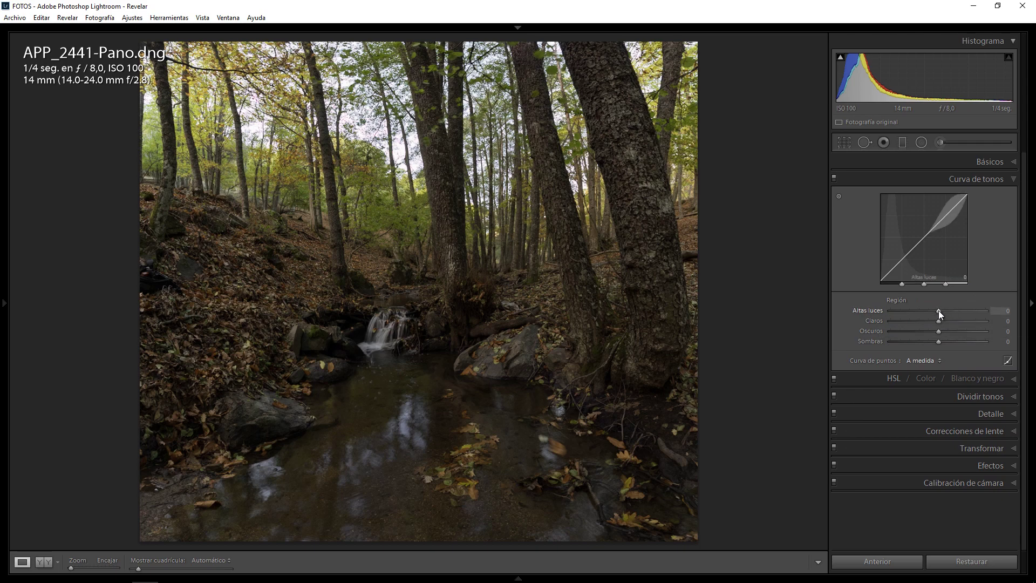
Set curve regions highlights +40, lights +20, darks +6, shadows +5, and expand HSL.
mouse_move(939, 311)
left_mouse_down()
mouse_move(962, 312)
mouse_move(947, 319)
mouse_move(941, 342)
left_mouse_up()
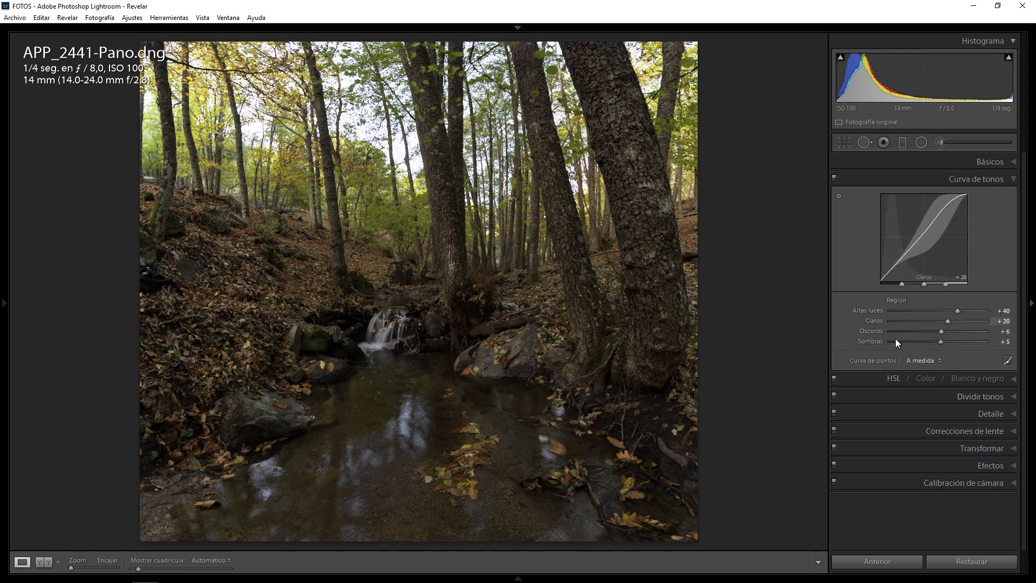
left_click(895, 378)
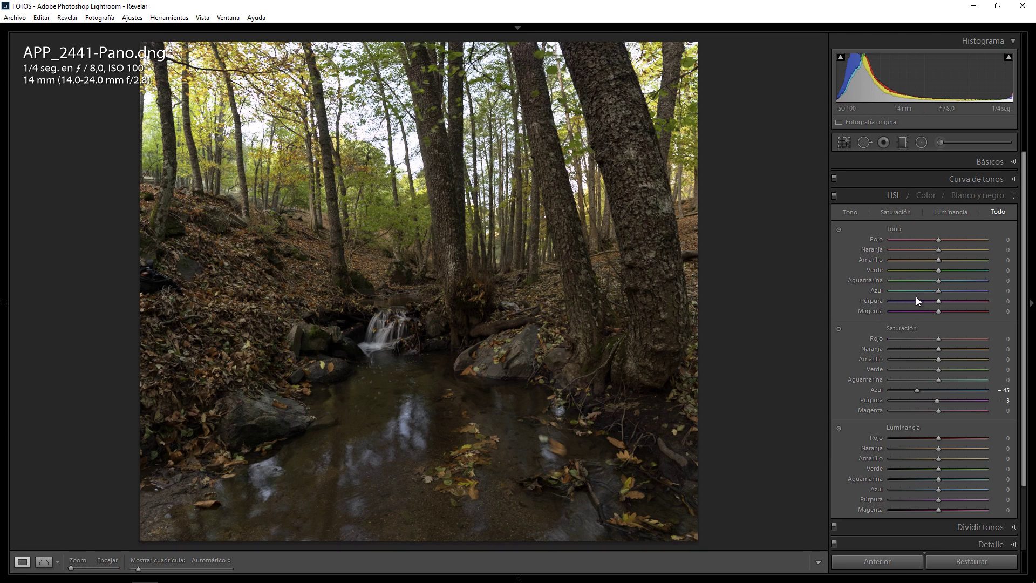
Set HSL hues red −38, orange −64, yellow/green −73; saturation red +21, orange +21, yellow +33.
left_click(838, 229)
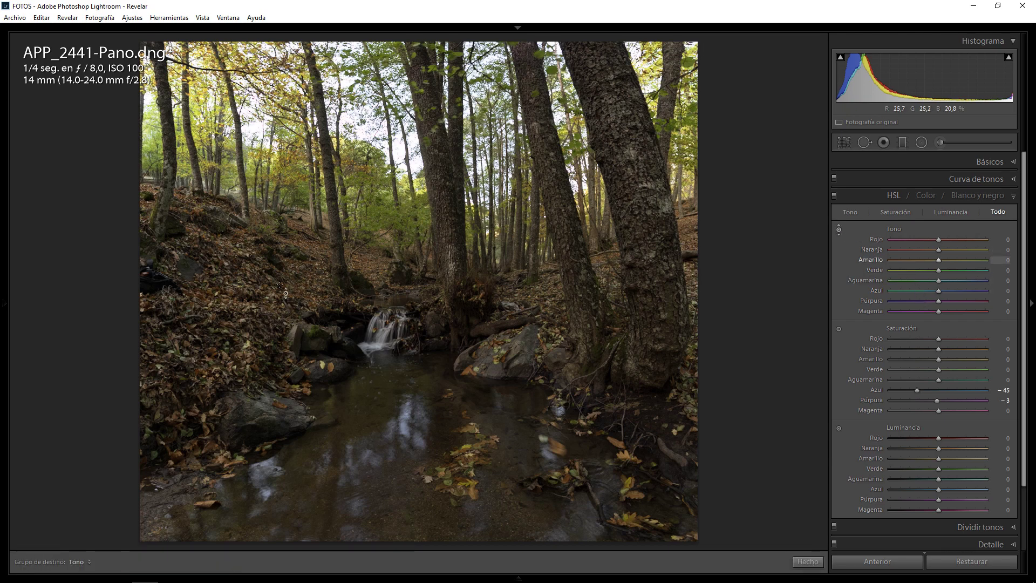
mouse_move(286, 291)
left_mouse_down()
mouse_move(275, 279)
mouse_move(282, 330)
left_mouse_up()
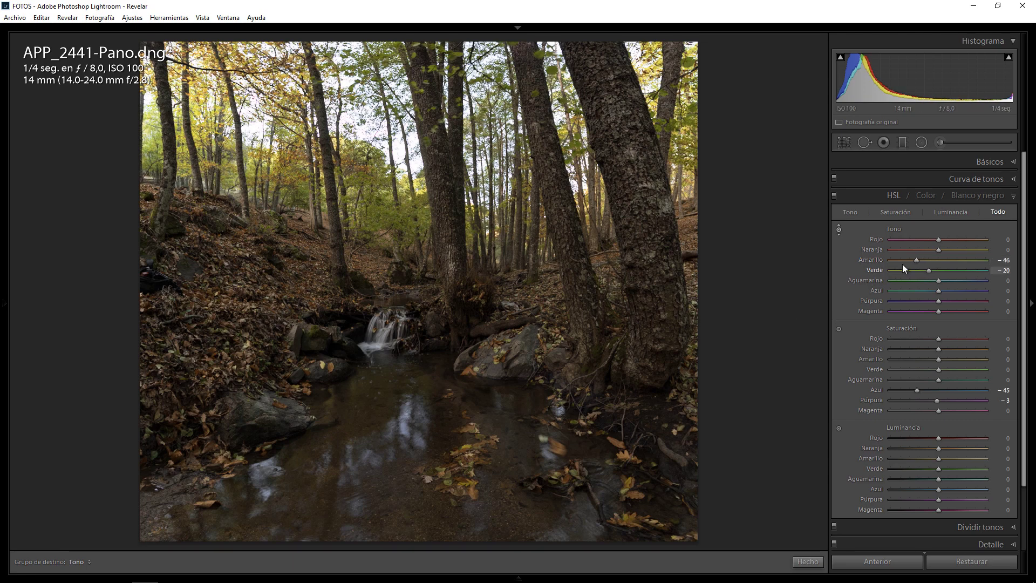
mouse_move(937, 241)
left_mouse_down()
mouse_move(920, 241)
mouse_move(903, 259)
left_mouse_up()
left_click_drag(929, 270, 916, 270)
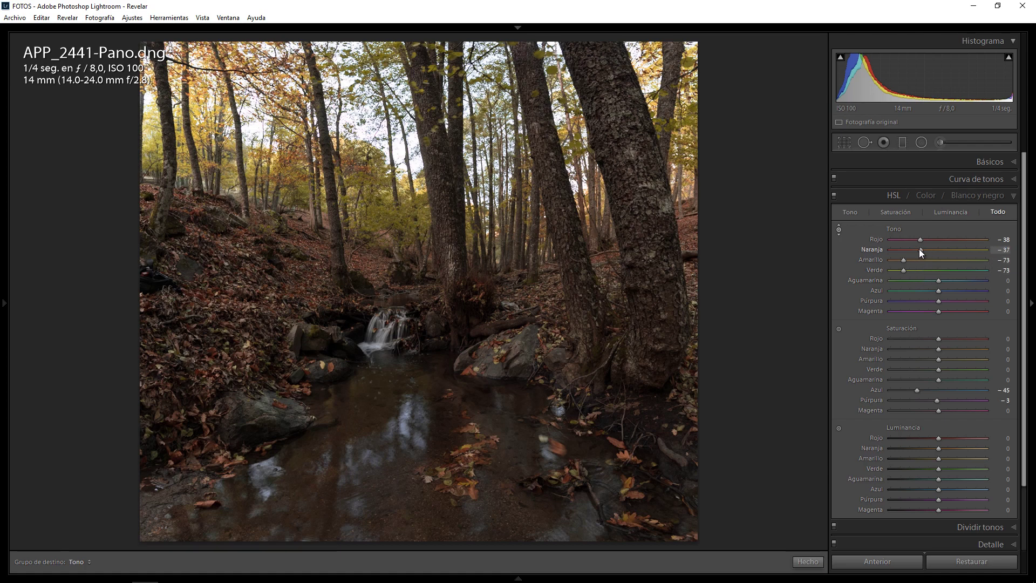
left_click_drag(917, 251, 907, 251)
left_click_drag(940, 338, 950, 338)
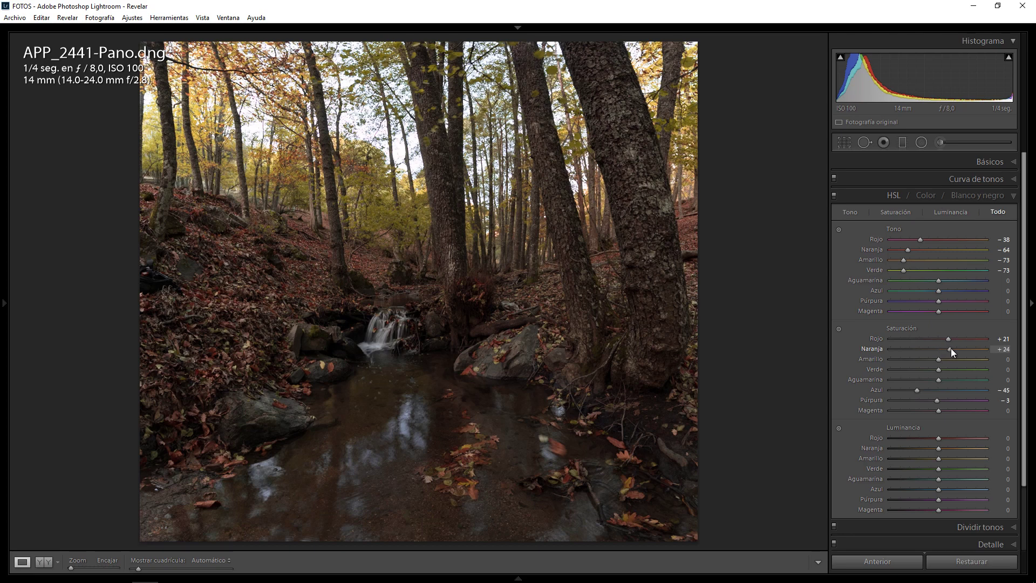
left_click_drag(938, 359, 960, 359)
Add a touch of clarity and raise vibrance to +25 in the Basic panel.
left_click(993, 162)
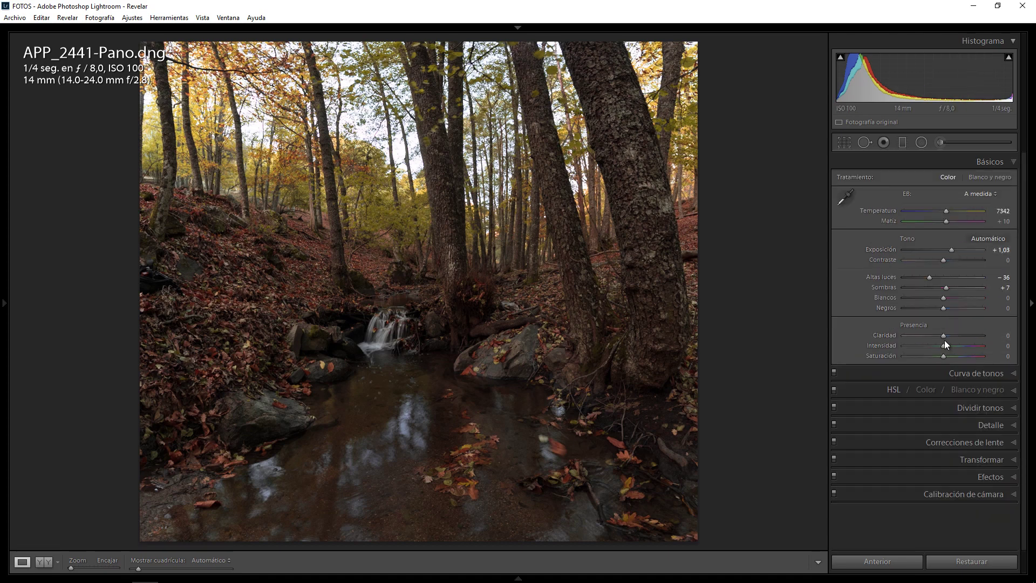
left_click_drag(943, 335, 946, 336)
left_click_drag(943, 347, 953, 345)
left_click(999, 164)
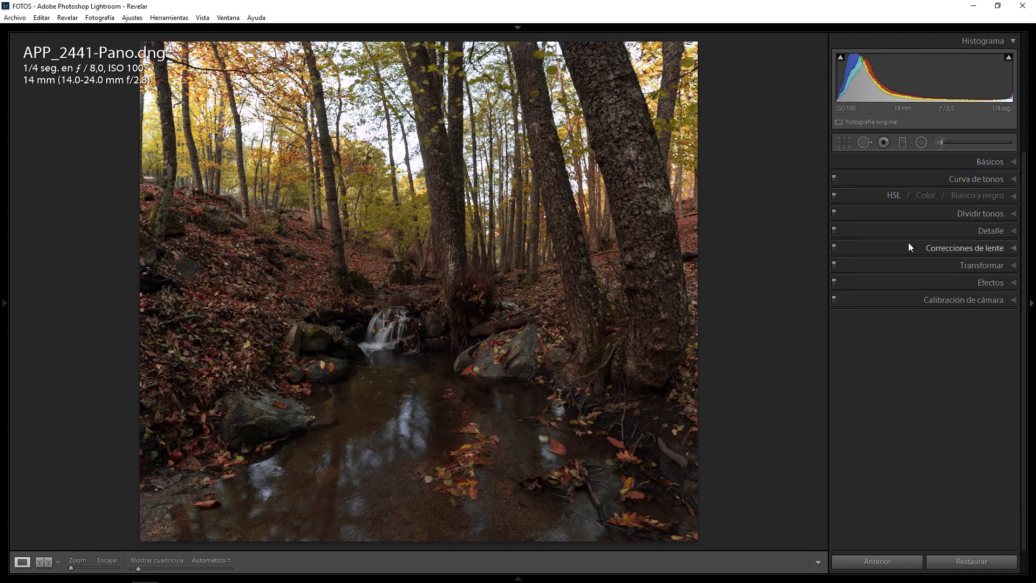
Set HSL saturation red +15, orange +18, yellow +22 and blue −60.
left_click(897, 196)
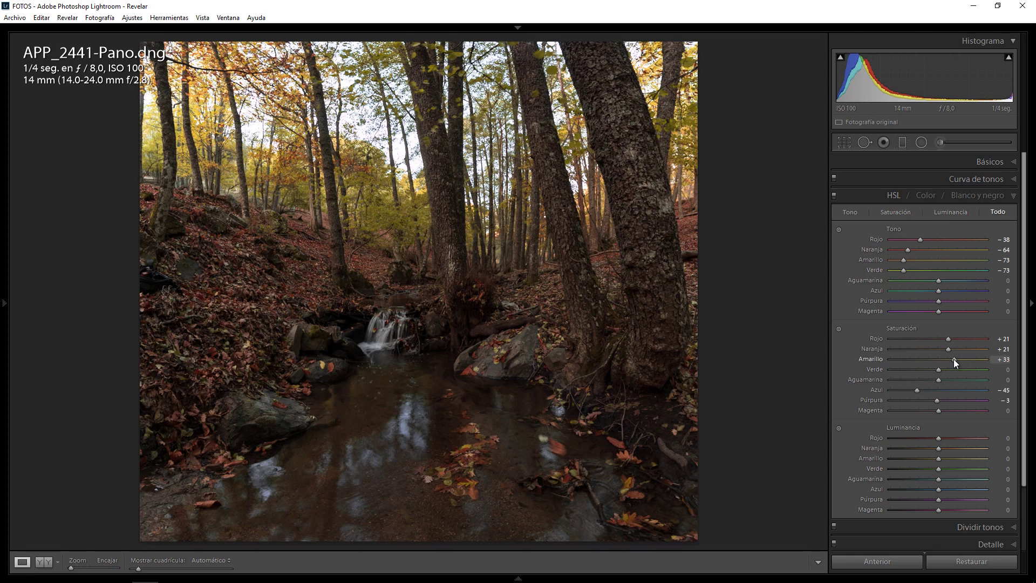
left_click_drag(953, 358, 944, 340)
left_click_drag(908, 390, 909, 391)
Tint the highlights in Split Toning with hue 47 at saturation 42.
left_click(893, 195)
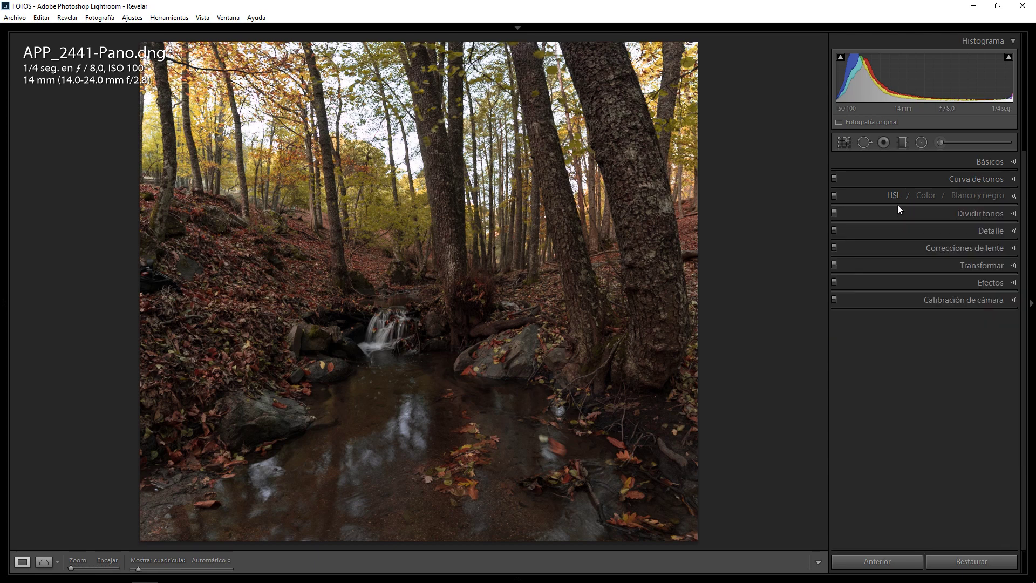
left_click(993, 214)
left_click(983, 229)
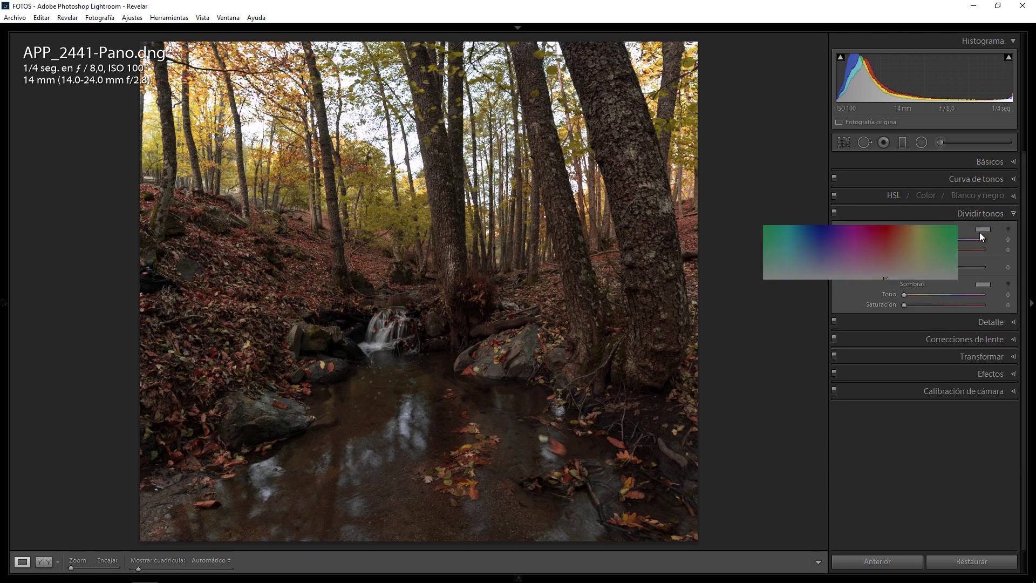
left_click_drag(912, 244, 910, 256)
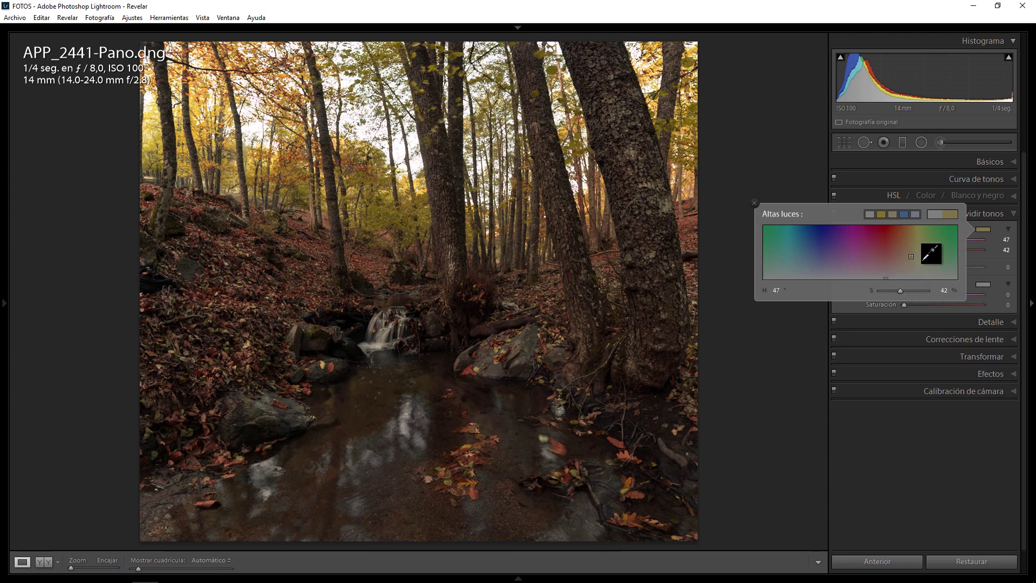
Tint the shadows hue 354 at saturation 3 and set split-tone balance to +10.
left_click(984, 284)
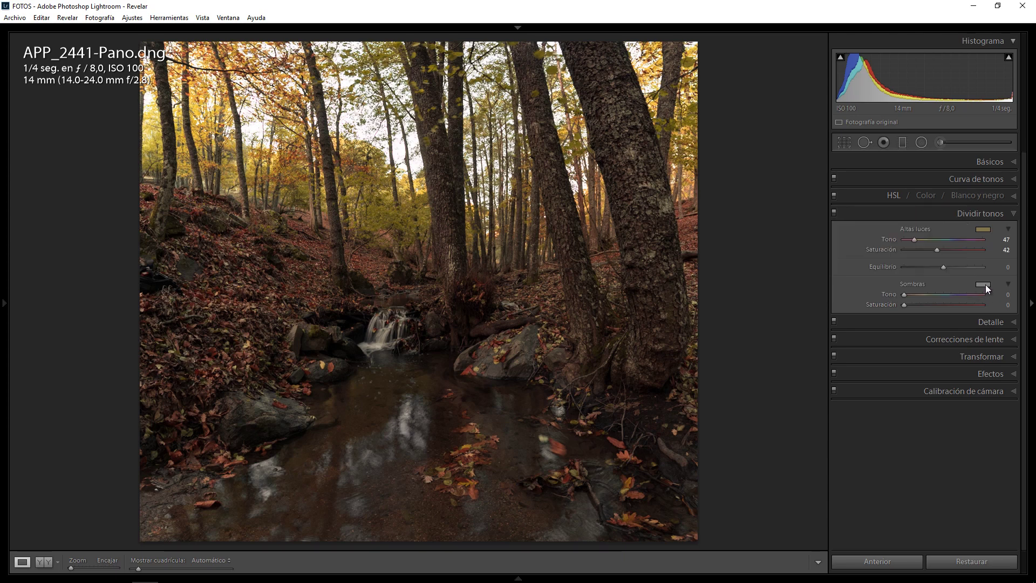
left_click_drag(886, 292, 477, 358)
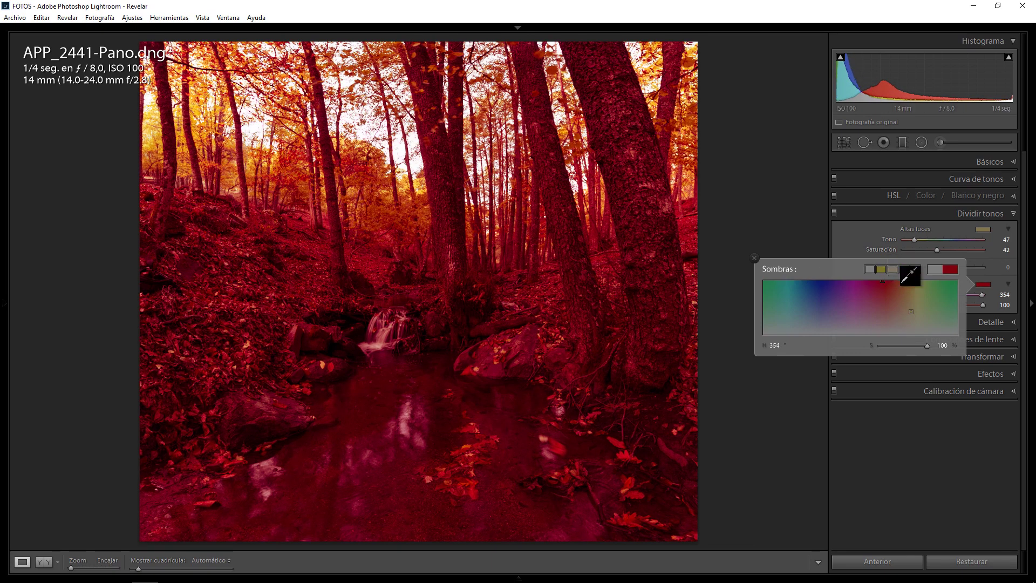
left_click_drag(926, 346, 888, 345)
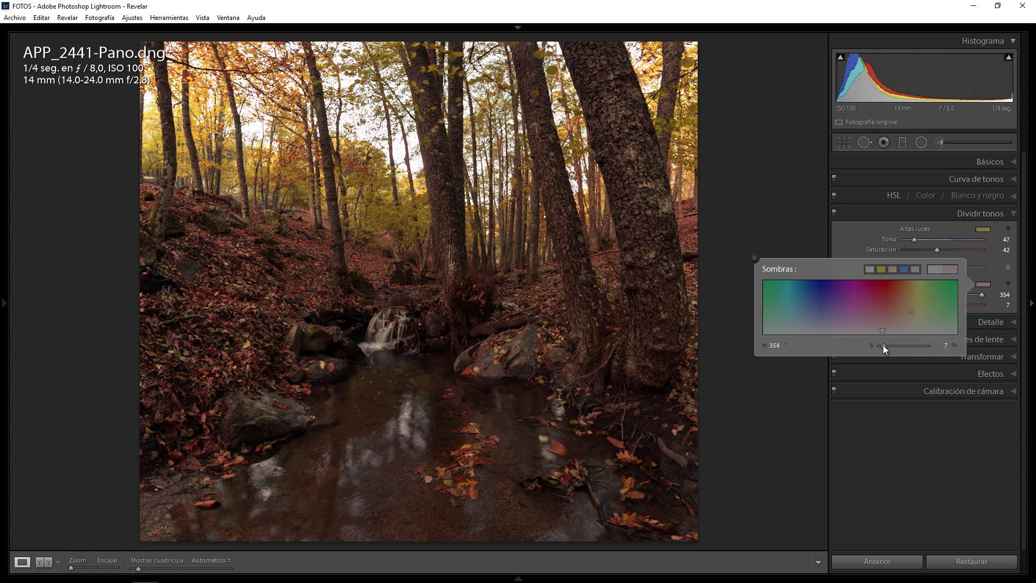
left_click_drag(883, 346, 882, 347)
left_click(754, 258)
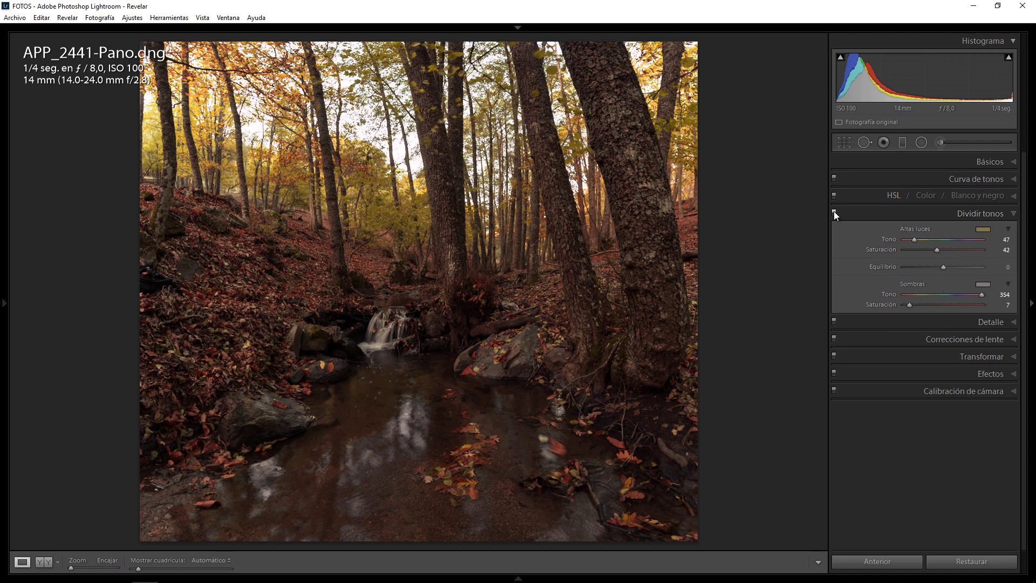
left_click(833, 212)
left_click(833, 213)
left_click_drag(909, 305, 905, 306)
left_click_drag(944, 267, 950, 267)
Set sharpening amount 97, radius 0.5, detail 47 and masking 31, checking at 1:1.
left_click(996, 321)
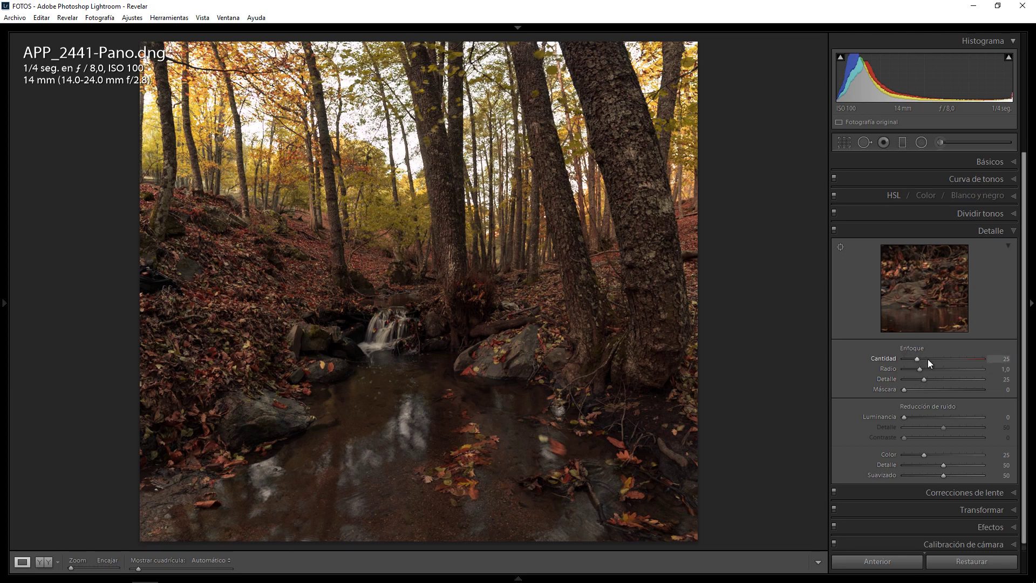
left_click_drag(920, 368, 908, 369)
left_click_drag(935, 360, 937, 359)
left_click(583, 305)
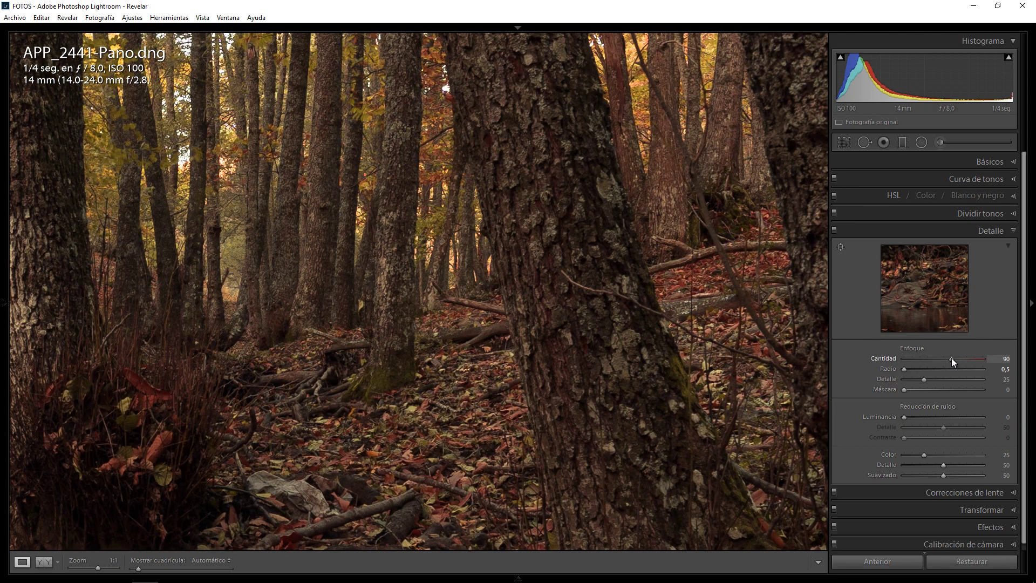
left_click_drag(956, 359, 938, 380)
left_click(635, 326)
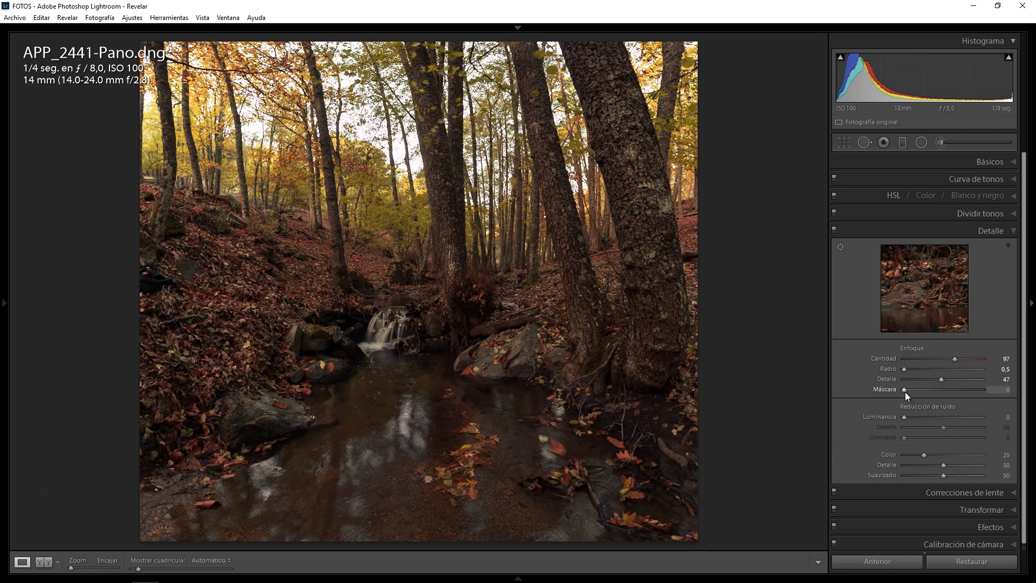
mouse_move(904, 390)
left_mouse_down()
mouse_move(937, 390)
mouse_move(928, 391)
left_mouse_up()
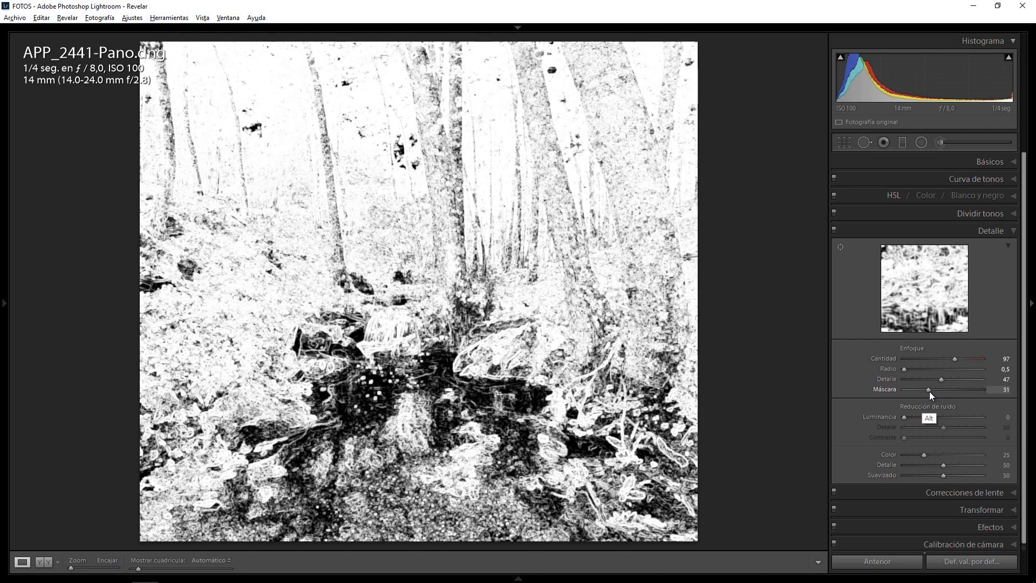
left_click_drag(929, 390, 929, 393)
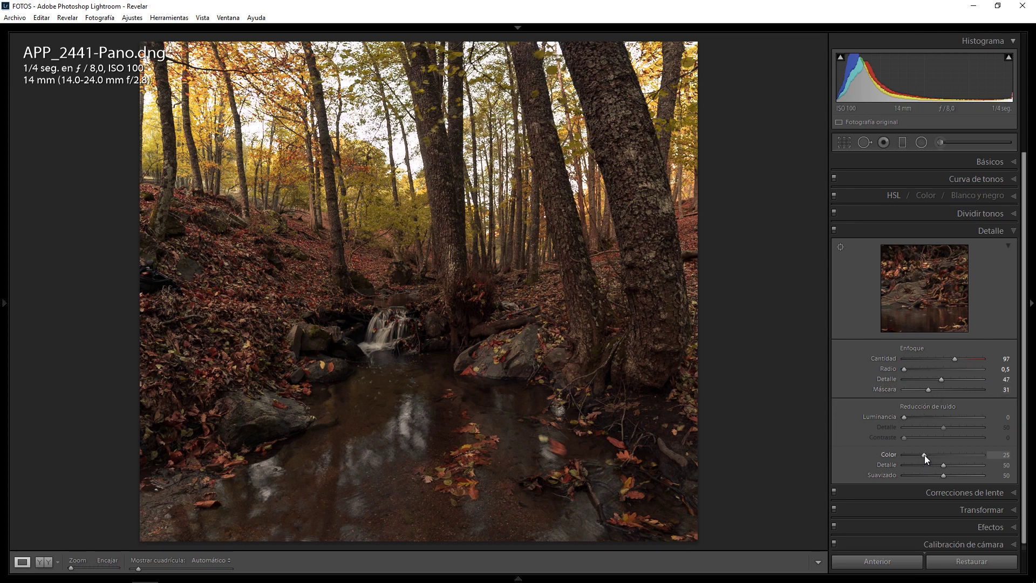
Raise colour noise reduction to 100 and compare the detail settings on and off at 1:1.
left_click_drag(924, 454, 987, 456)
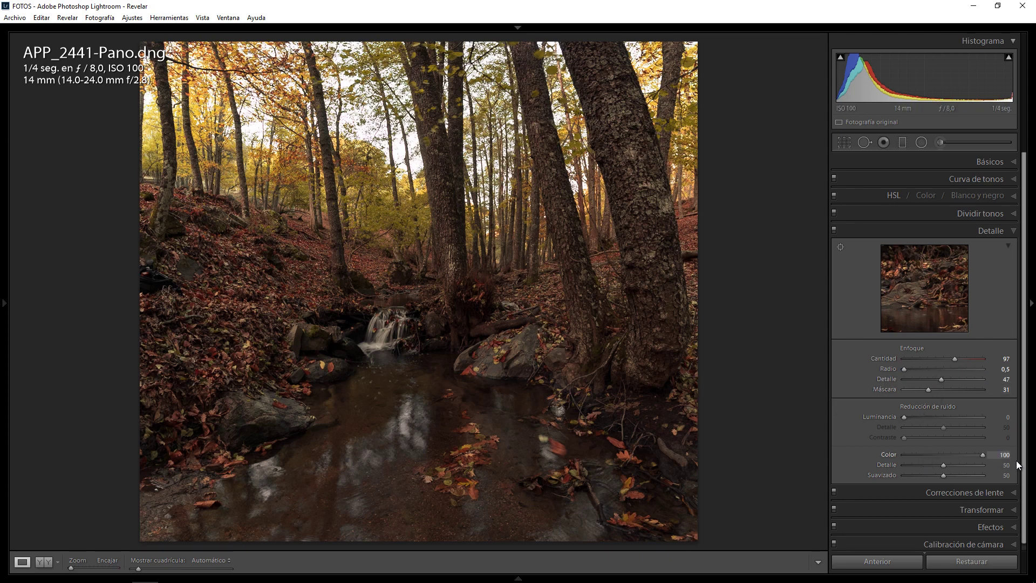
left_click(585, 330)
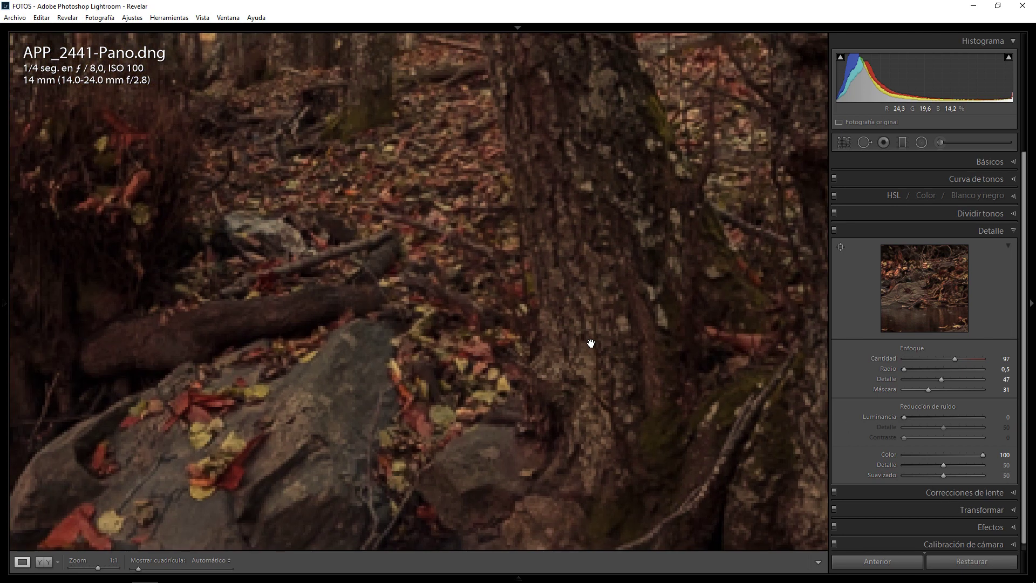
left_click(833, 230)
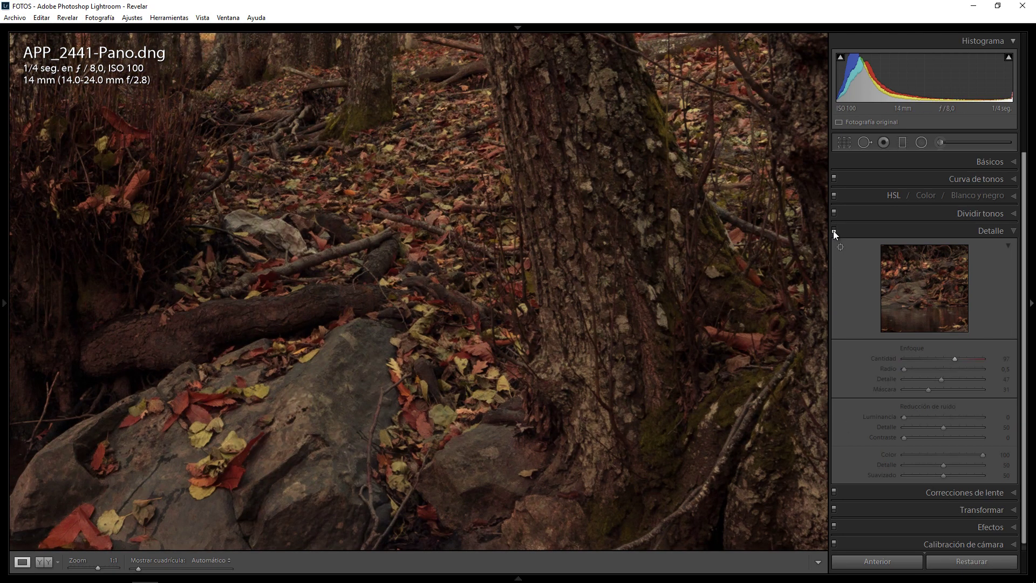
left_click(833, 231)
left_click(608, 331)
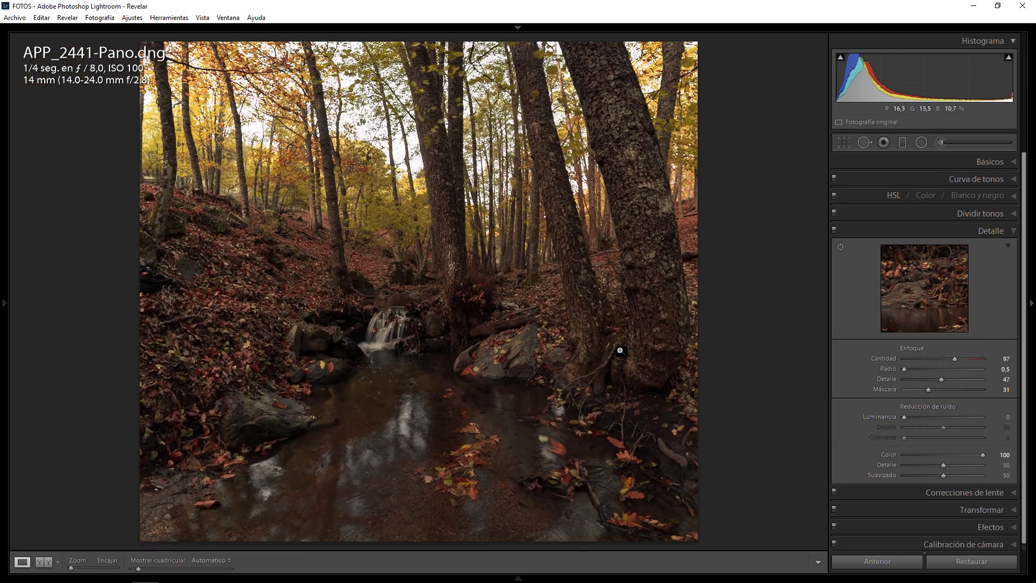
Select the Graduated Filter and apply the 00 — DODGE | BURN — 00 preset, all sliders zero.
left_click(973, 490)
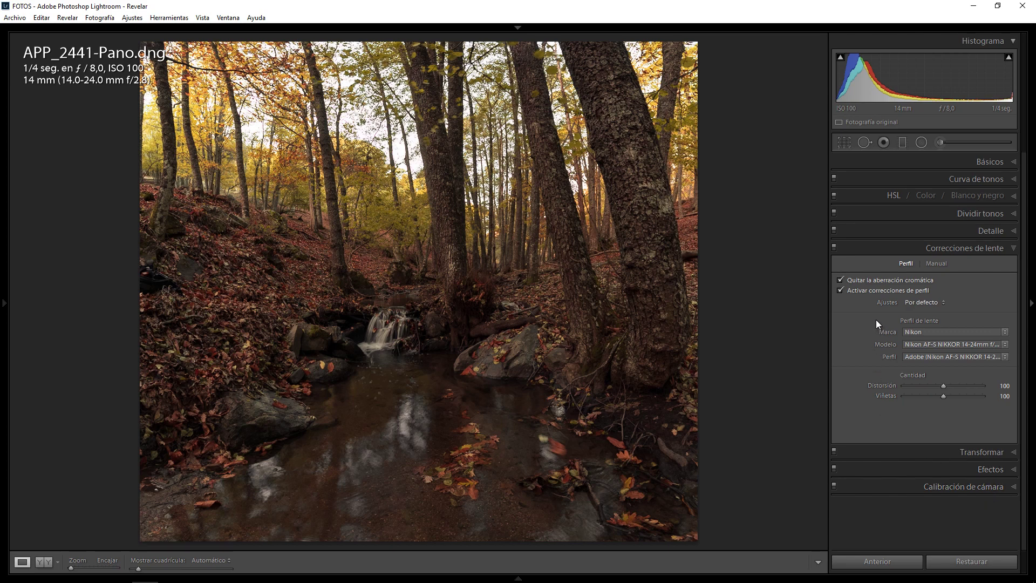
left_click(902, 142)
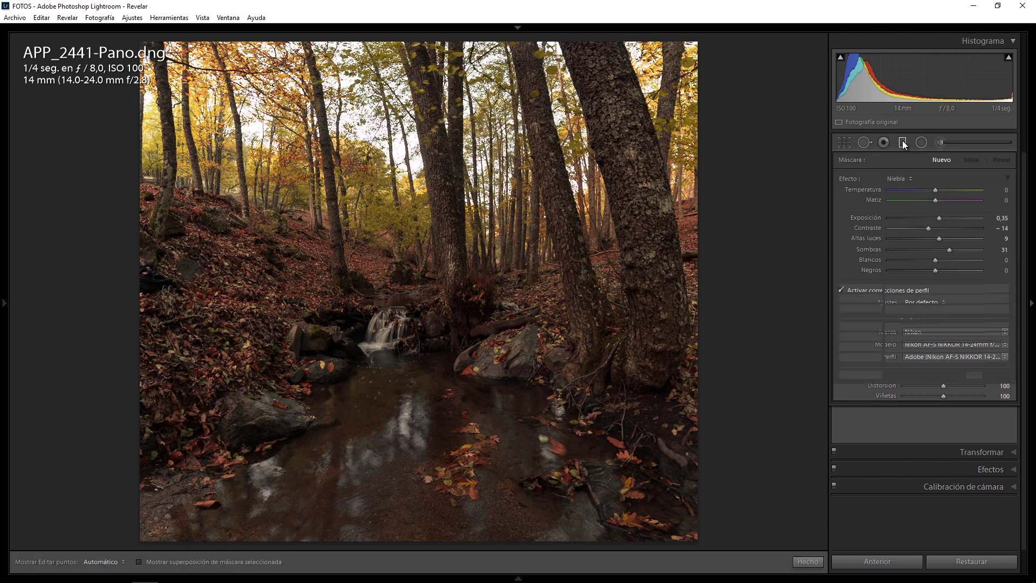
double_click(848, 178)
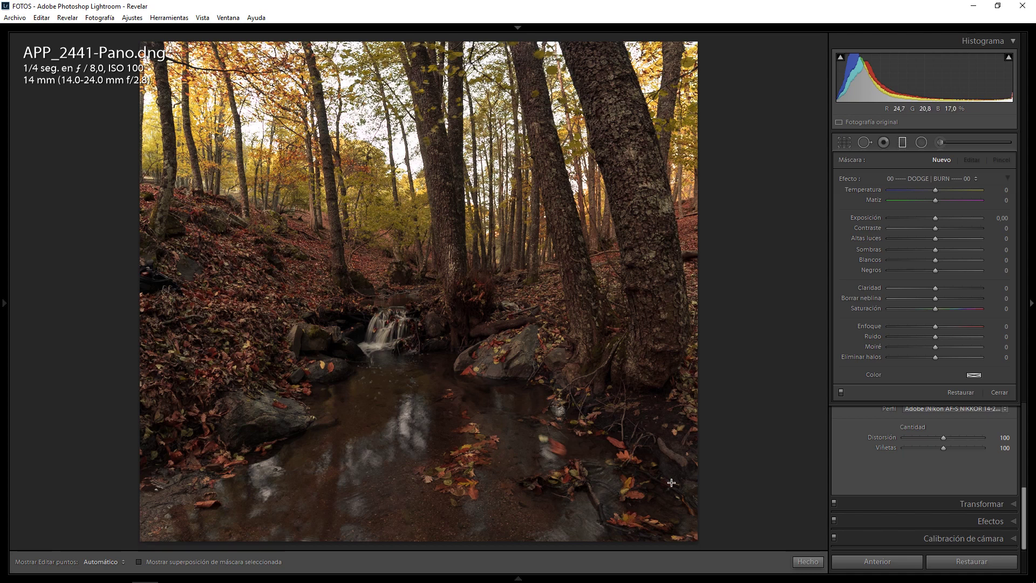
Set a negative exposure and drag darkening gradients from the bottom-right, bottom and left.
mouse_move(933, 218)
left_mouse_down()
mouse_move(912, 219)
mouse_move(926, 219)
left_mouse_up()
left_click_drag(519, 358, 388, 192)
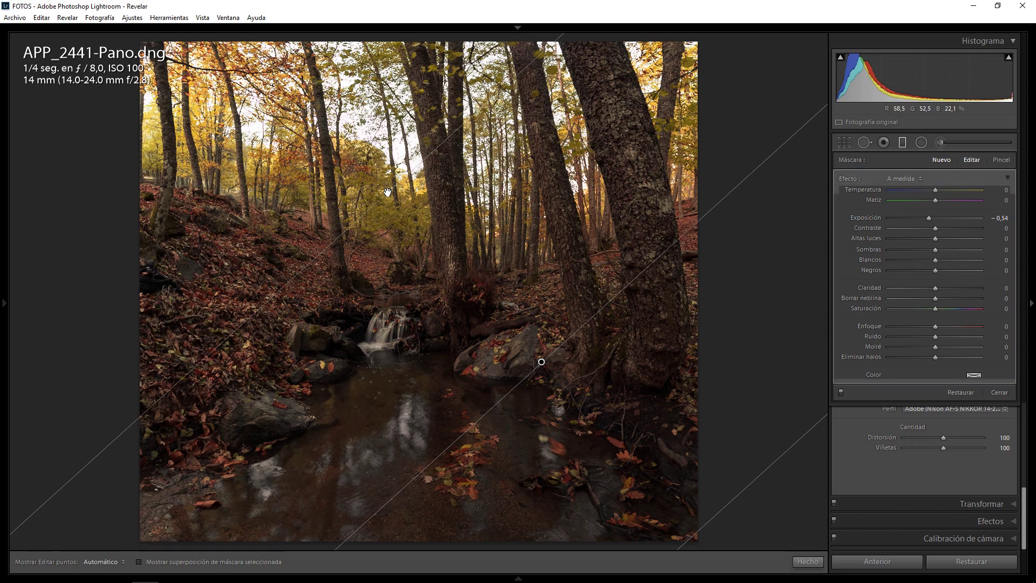
mouse_move(719, 340)
left_mouse_down()
mouse_move(443, 179)
mouse_move(345, 223)
left_mouse_up()
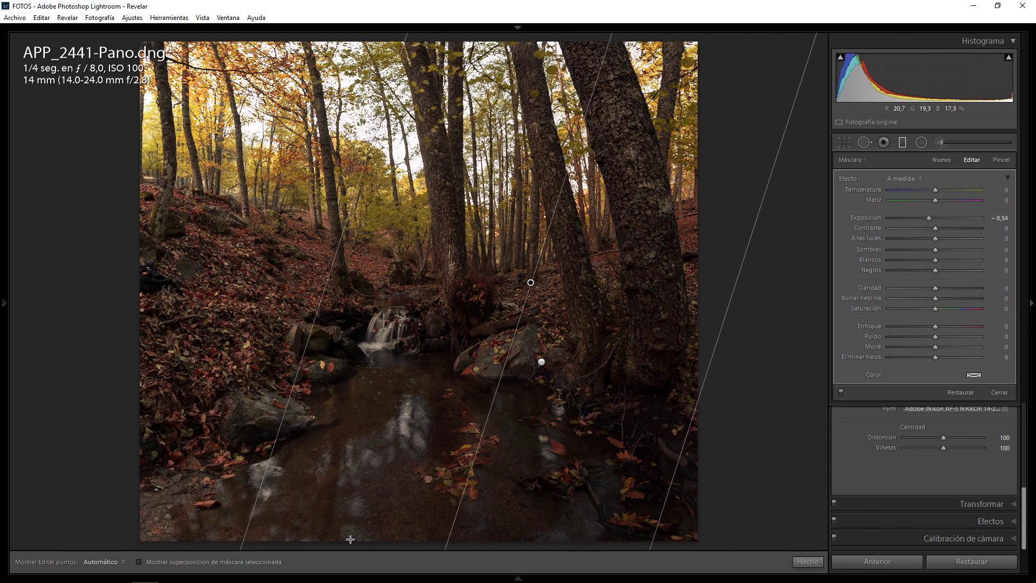
left_click_drag(351, 538, 343, 340)
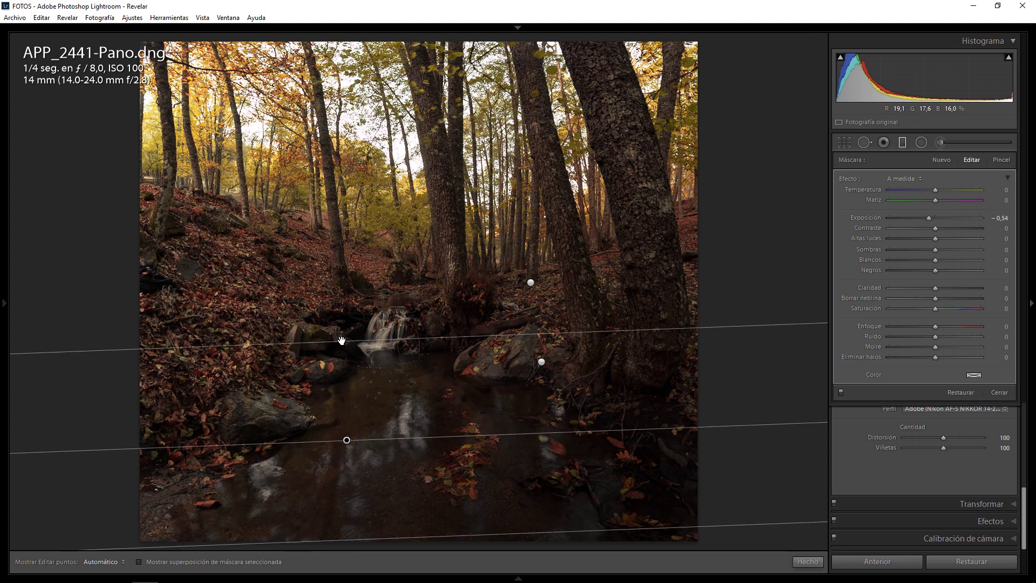
mouse_move(136, 477)
left_mouse_down()
mouse_move(227, 279)
mouse_move(247, 196)
left_mouse_up()
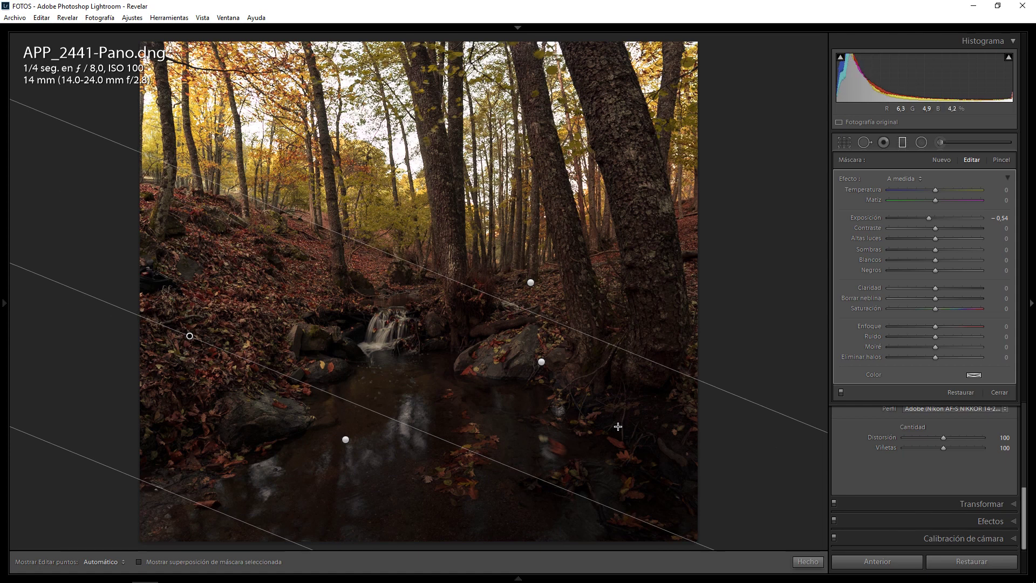
Darken the bottom-right gradient to −0.26, nudge it lower right, and add another diagonal gradient.
left_click(541, 362)
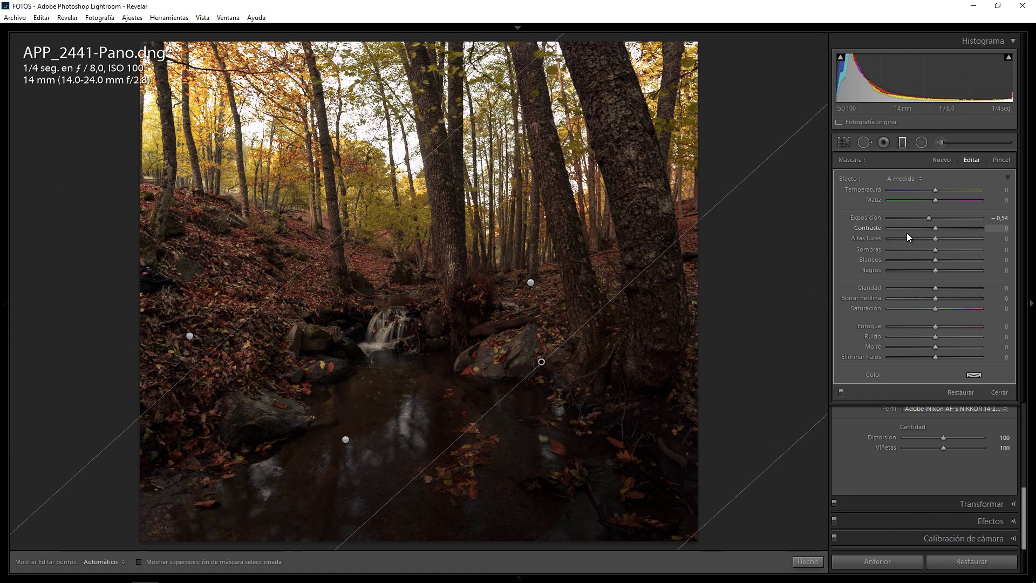
left_click_drag(918, 217, 931, 218)
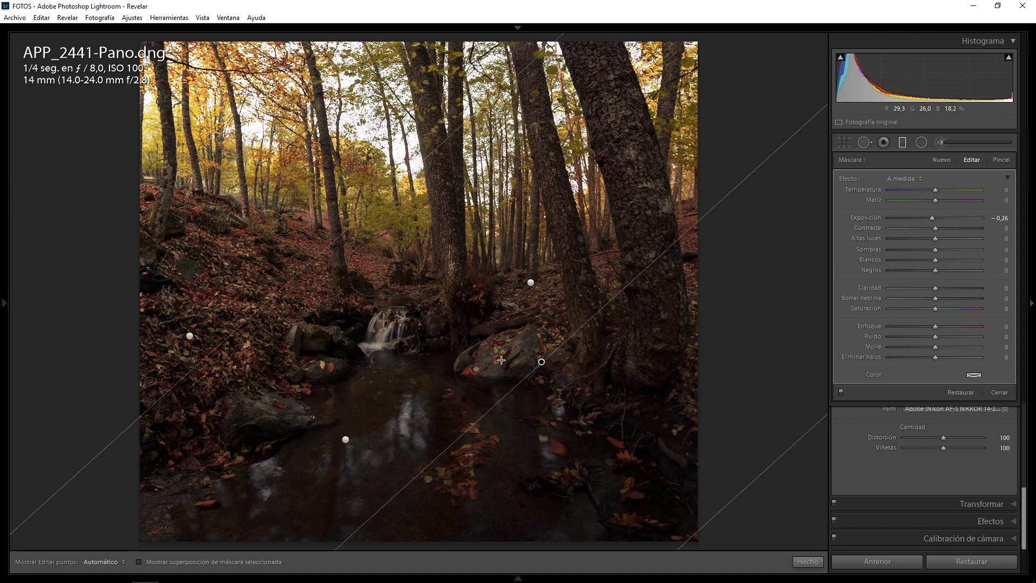
left_click_drag(540, 362, 555, 380)
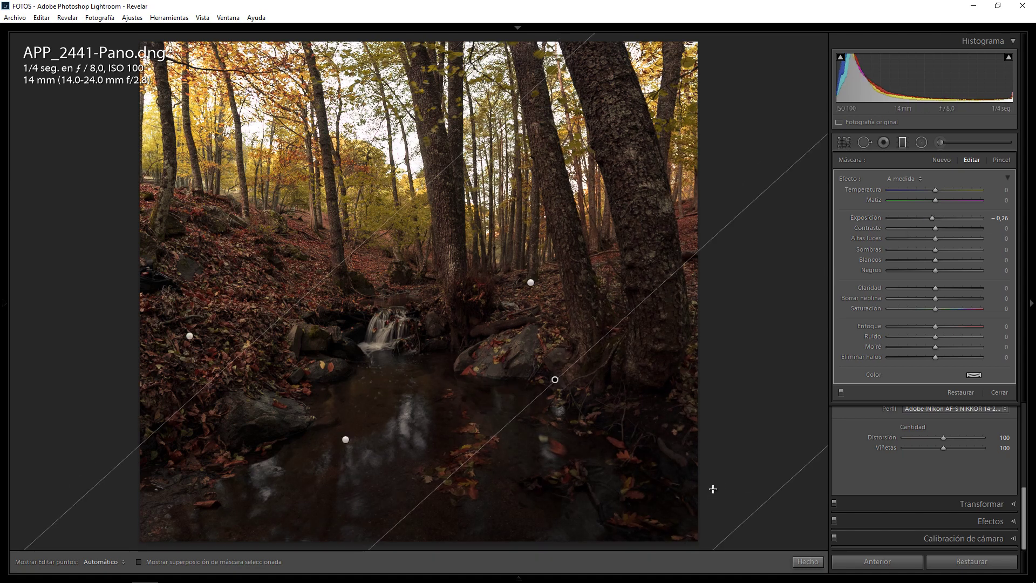
mouse_move(753, 403)
left_mouse_down()
mouse_move(448, 213)
mouse_move(303, 141)
left_mouse_up()
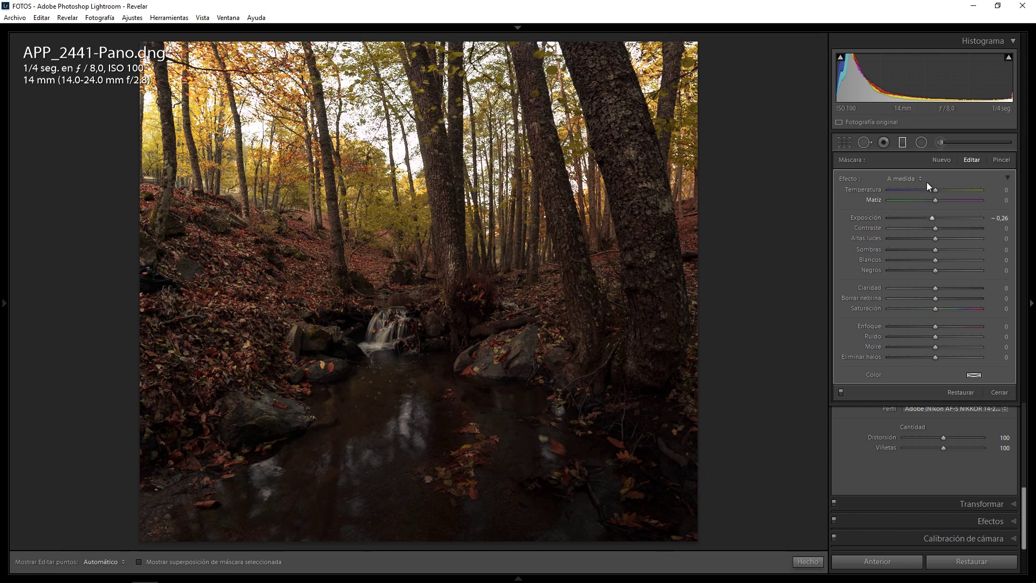
Add a +0.35 exposure graduated filter over the upper trees and shift it left and up.
left_click(939, 160)
left_click_drag(934, 218, 931, 218)
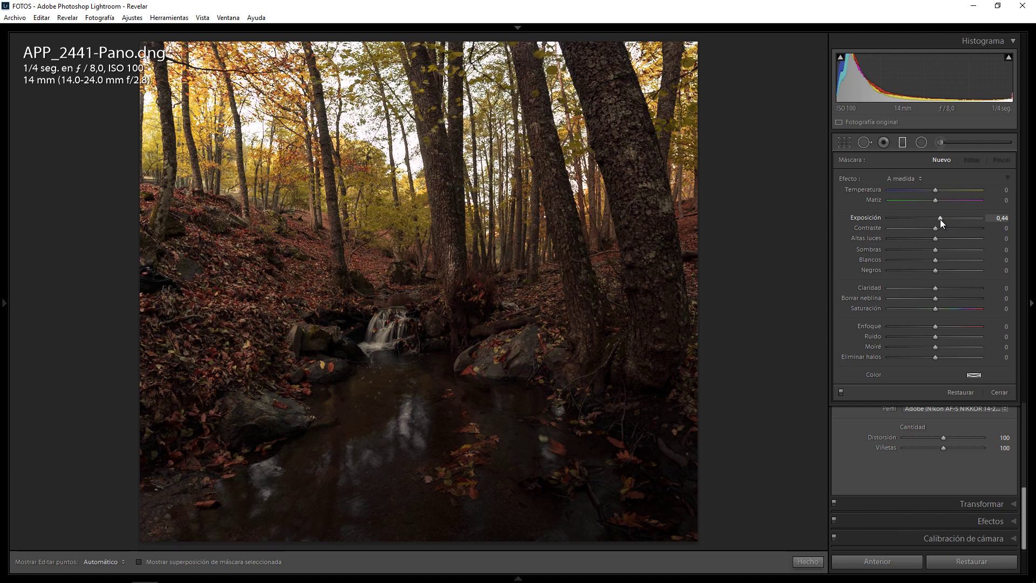
left_click_drag(939, 220, 938, 219)
left_click_drag(172, 96, 510, 254)
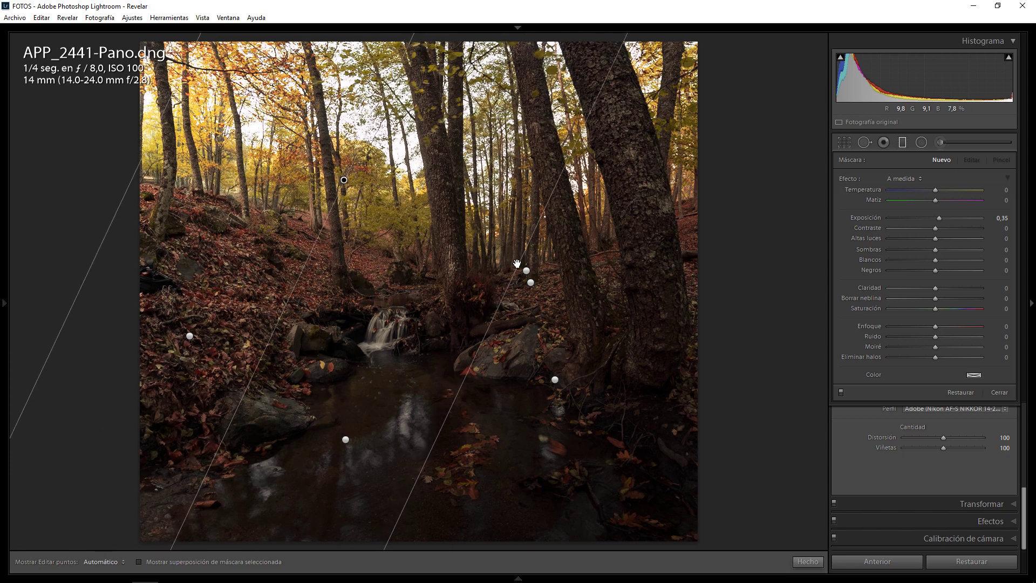
left_click_drag(510, 254, 540, 302)
left_click_drag(345, 194, 360, 214)
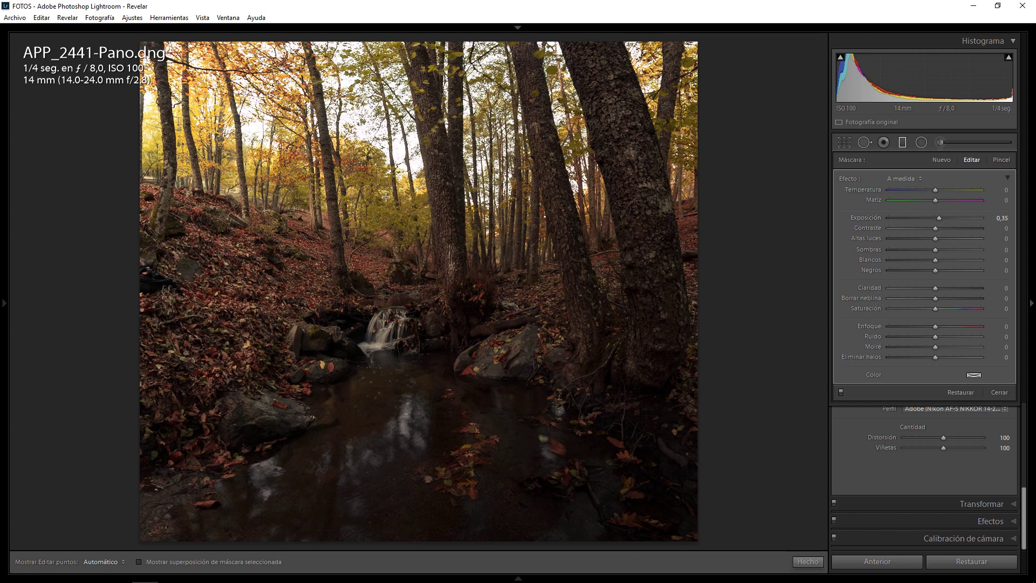
mouse_move(360, 214)
left_mouse_down()
mouse_move(243, 196)
mouse_move(240, 240)
left_mouse_up()
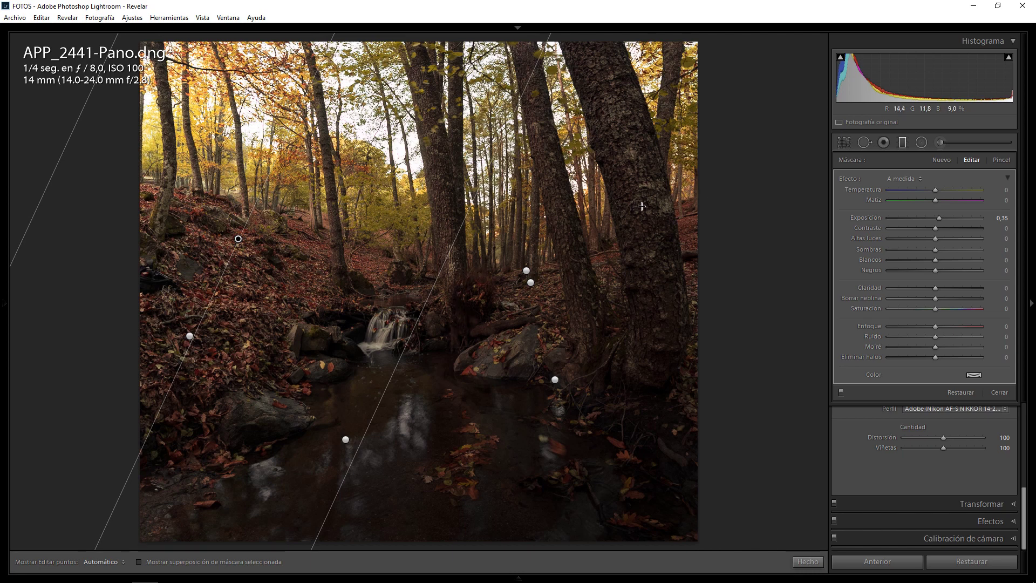
Draw a radial filter with the Resplandor preset over the sunlit upper left.
left_click(921, 143)
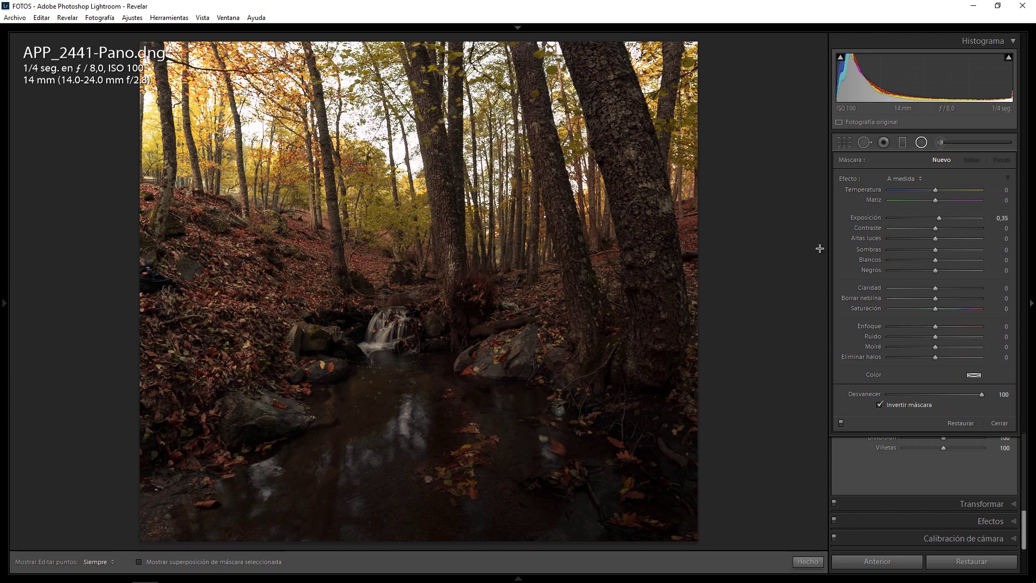
left_click(914, 179)
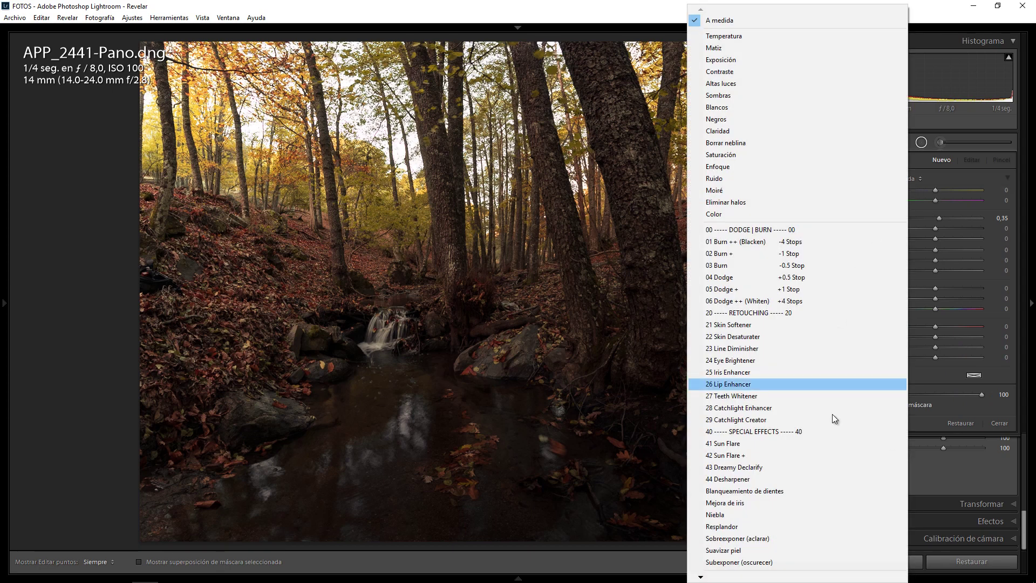
left_click(772, 513)
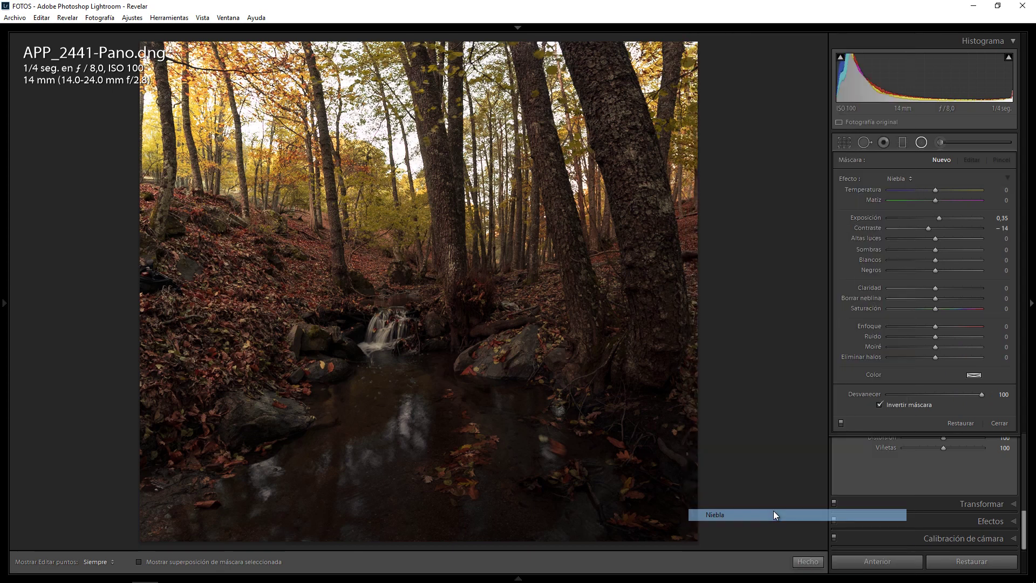
left_click(907, 183)
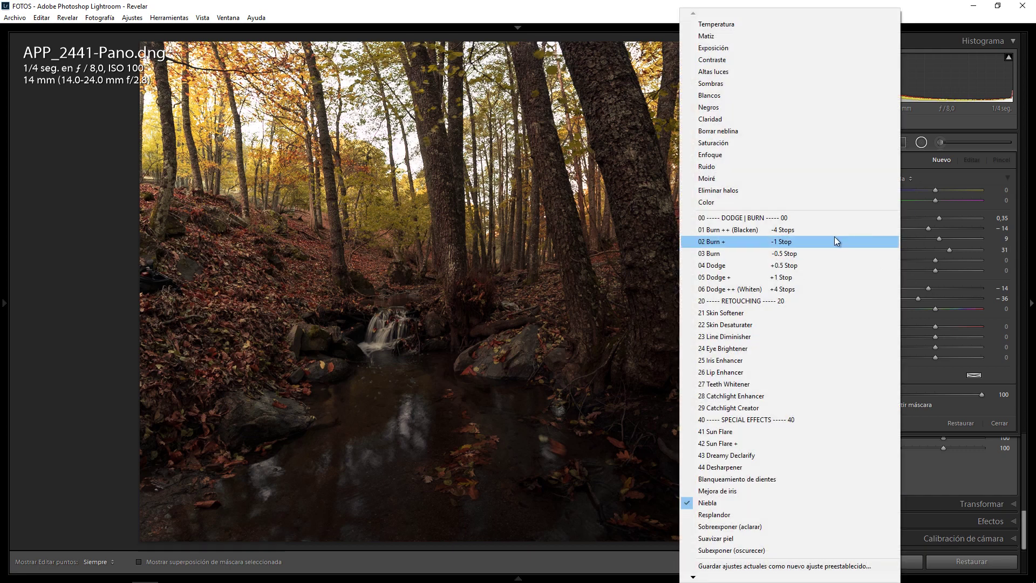
left_click(756, 514)
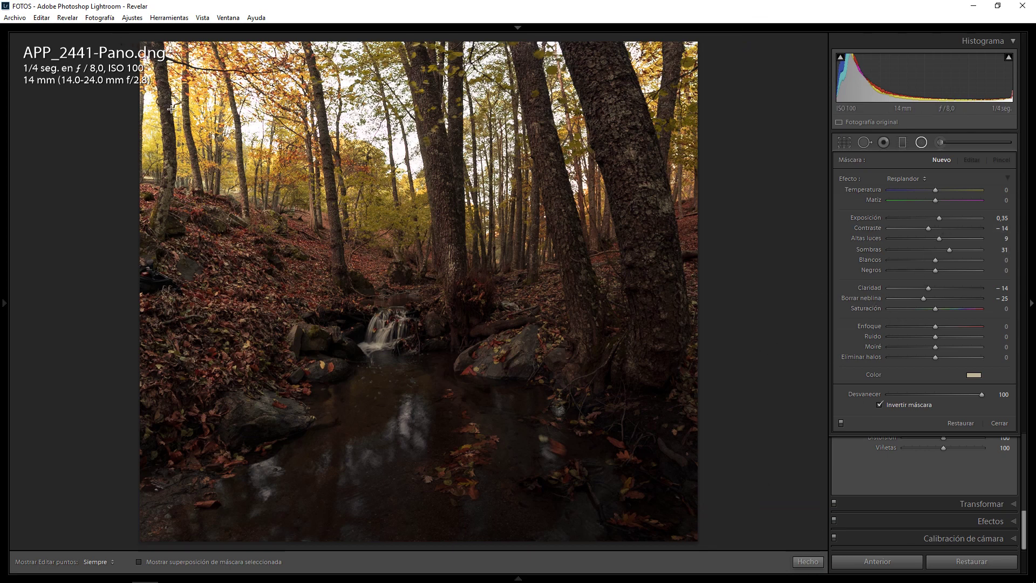
mouse_move(171, 109)
left_mouse_down()
mouse_move(418, 261)
mouse_move(422, 341)
left_mouse_up()
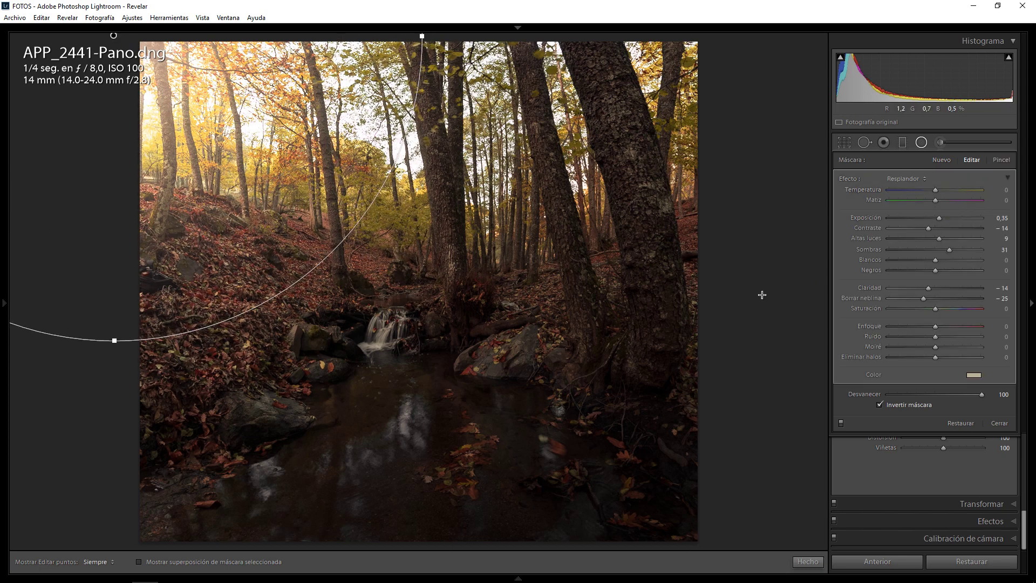
Set the radial glow to Dehaze −12, Clarity −13 and Exposure 0.02.
left_click_drag(923, 298, 929, 297)
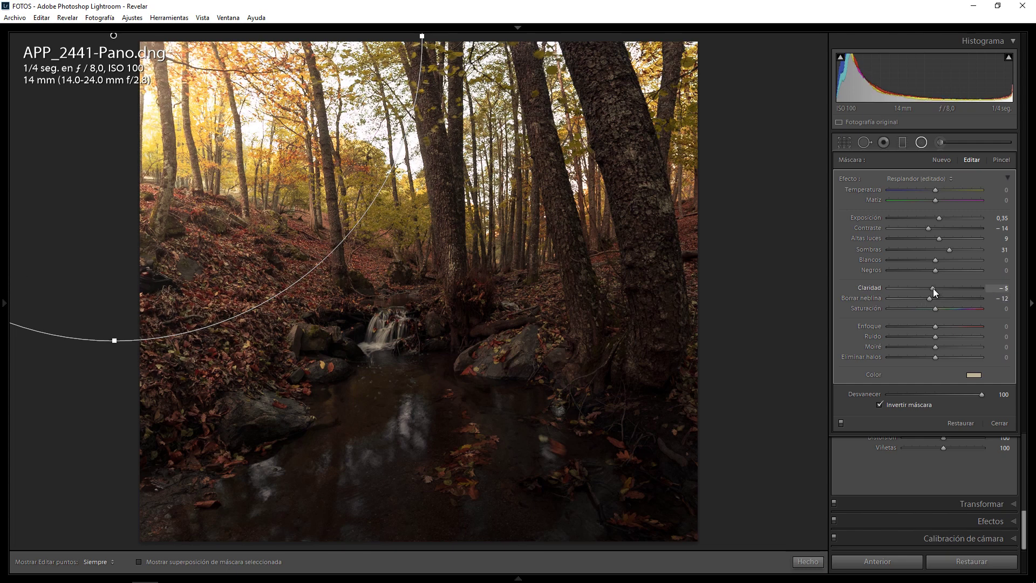
left_click_drag(931, 288, 928, 288)
left_click_drag(943, 221, 930, 219)
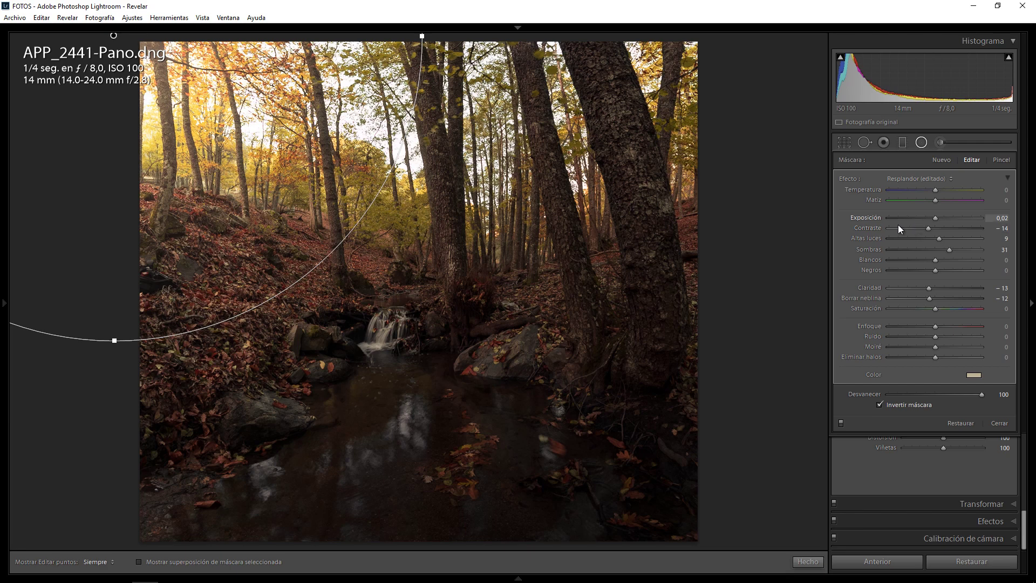
With the mask overlay shown, erase unwanted parts of the radial glow's mask using the Alt brush.
key("o")
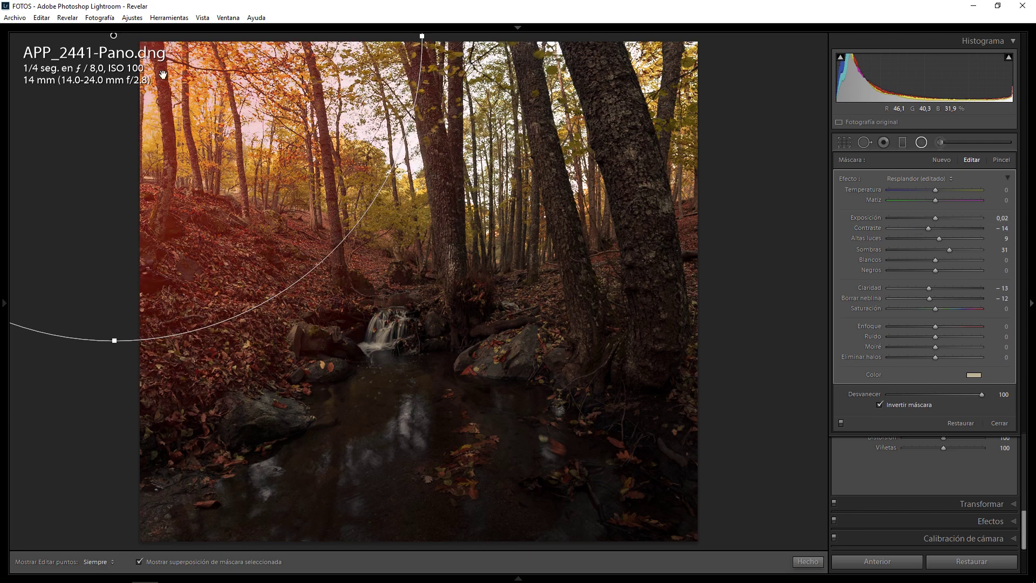
left_click(996, 158)
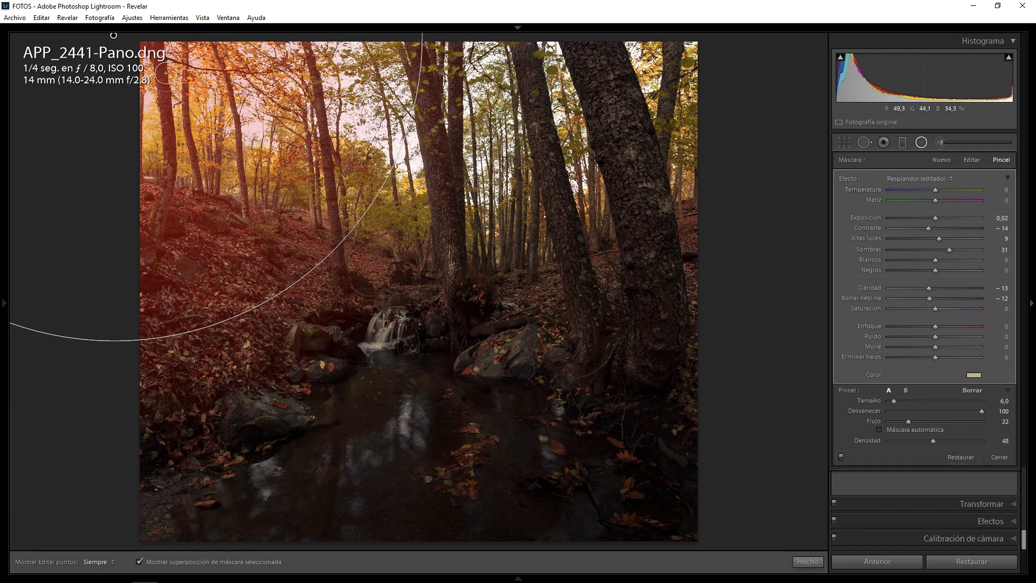
key("alt")
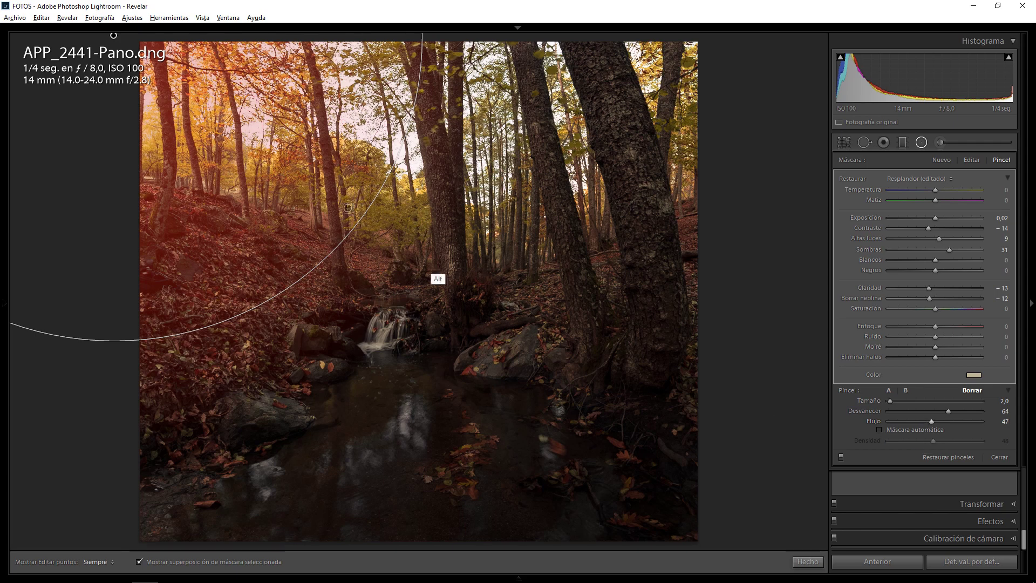
key("h")
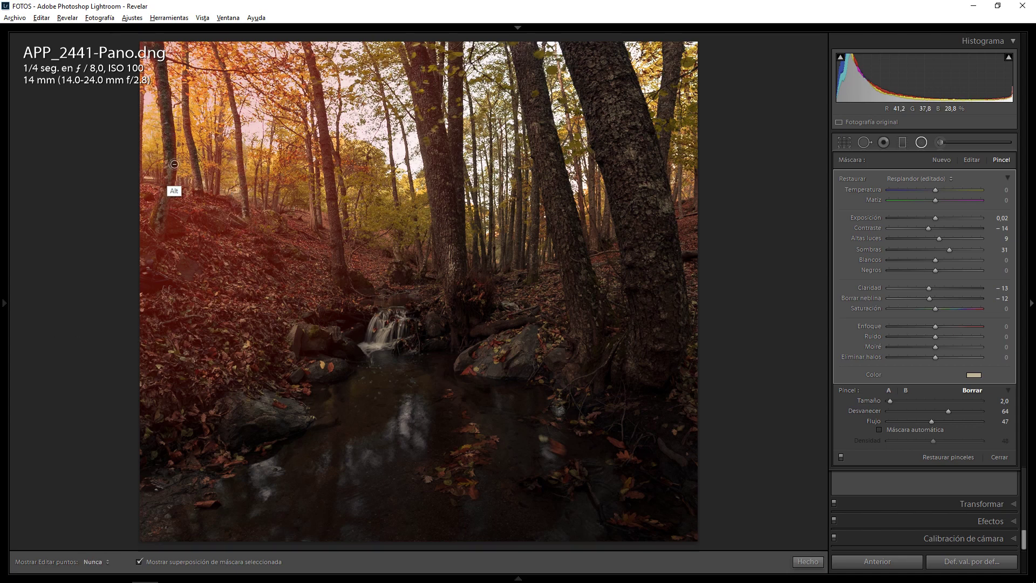
key("h")
key("o")
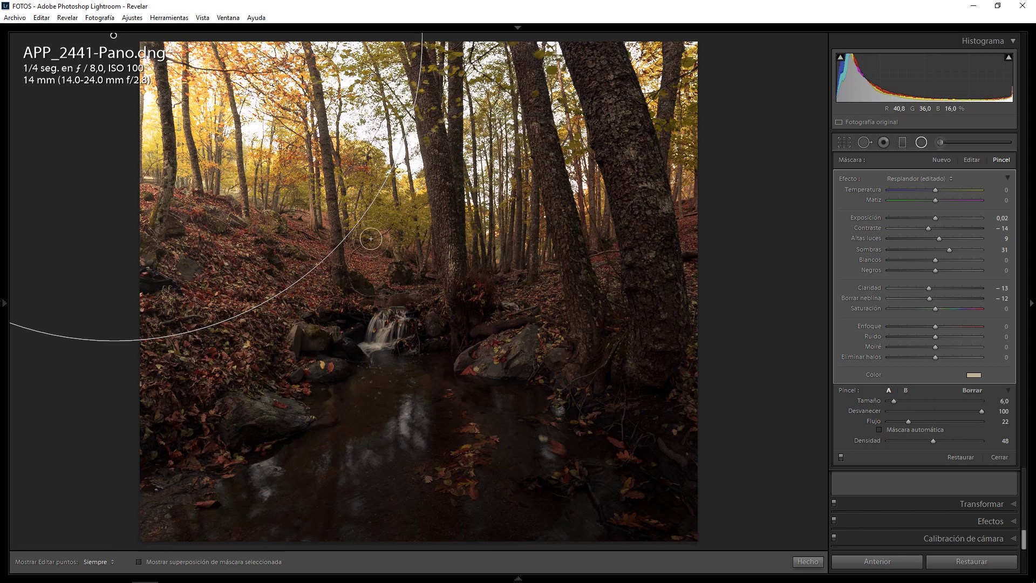
Create a reset Adjustment Brush with exposure 0.49 and a pale orange colour tint.
left_click(941, 143)
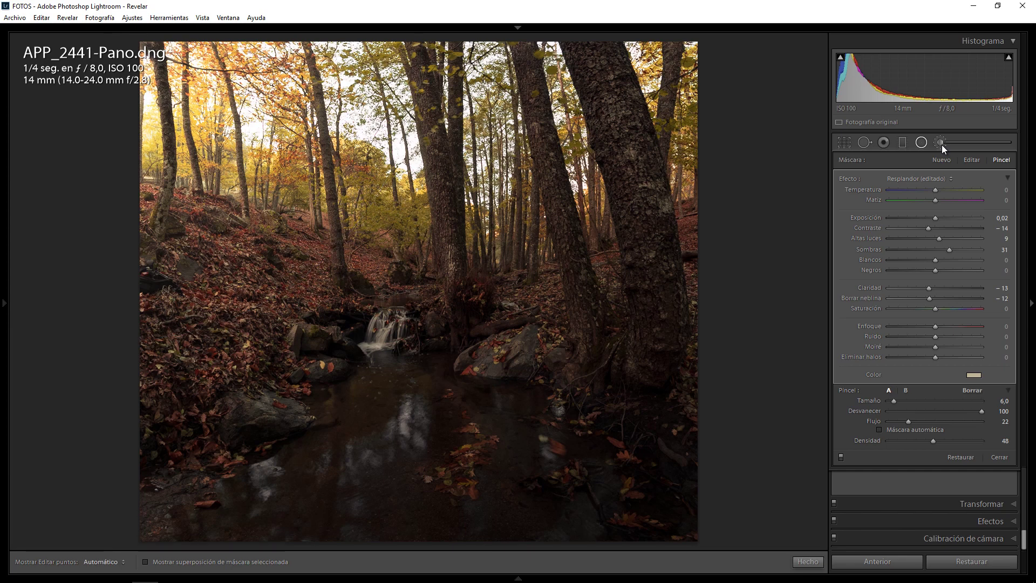
double_click(850, 179)
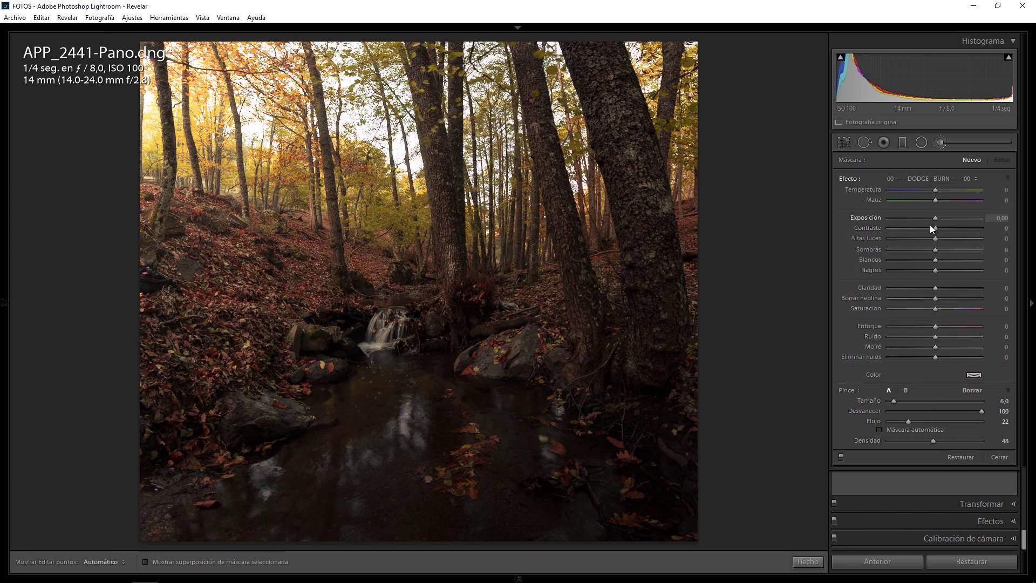
left_click_drag(935, 219, 944, 220)
left_click(973, 375)
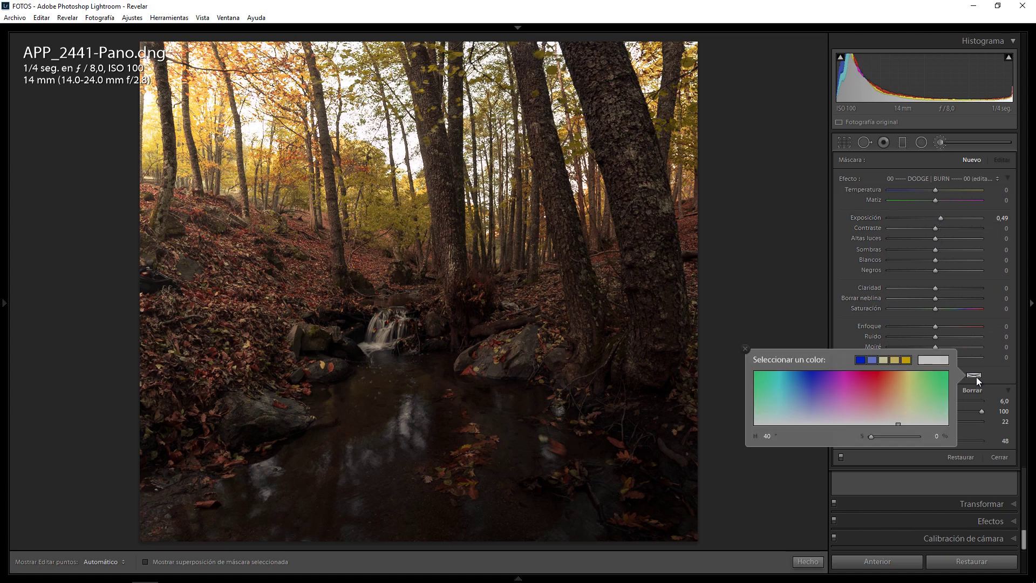
left_click(890, 396)
left_click_drag(890, 396, 891, 413)
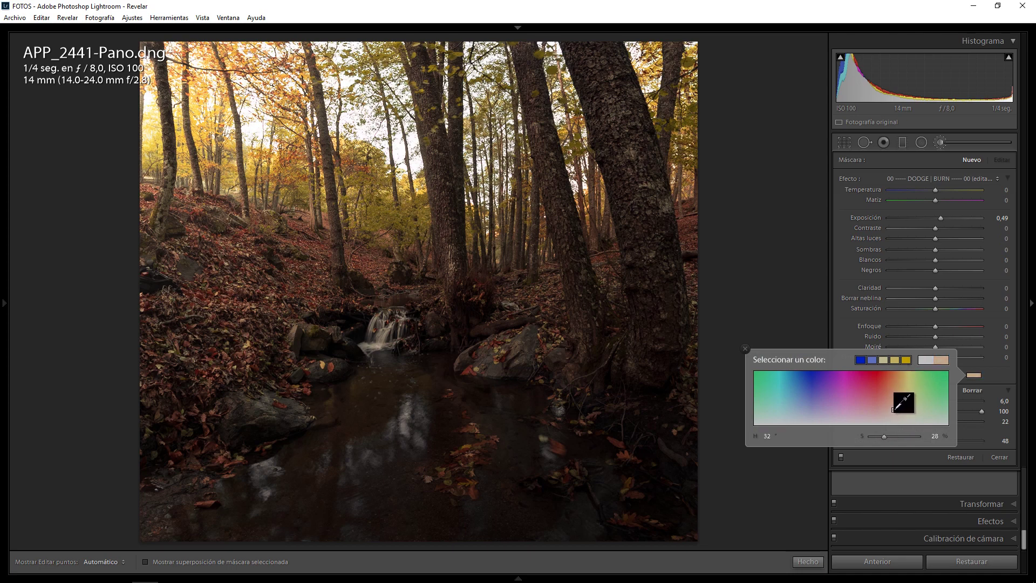
left_click(745, 349)
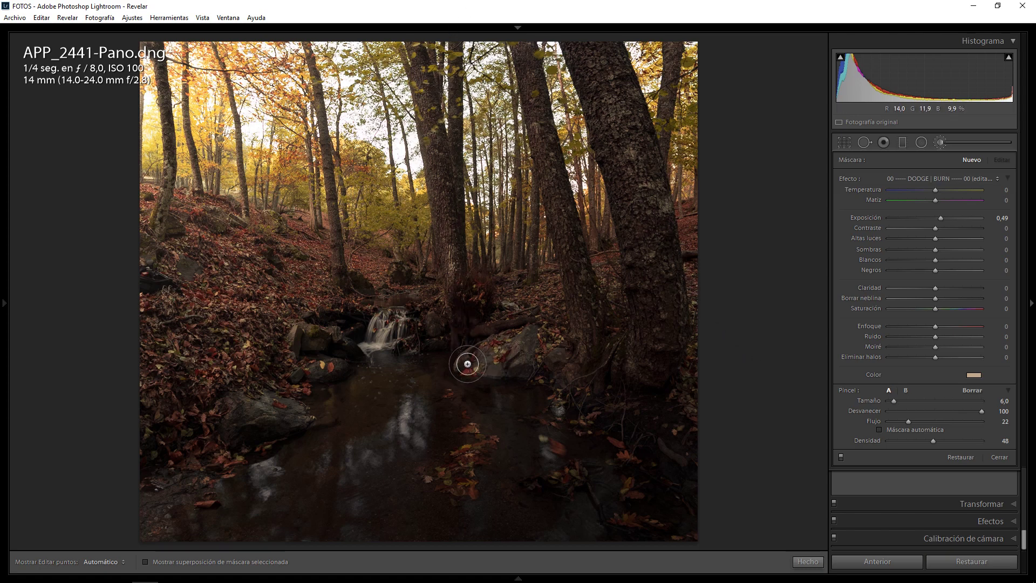
Paint the brightening brush over the rock right of the stream and check its mask.
left_click(920, 421)
key("h")
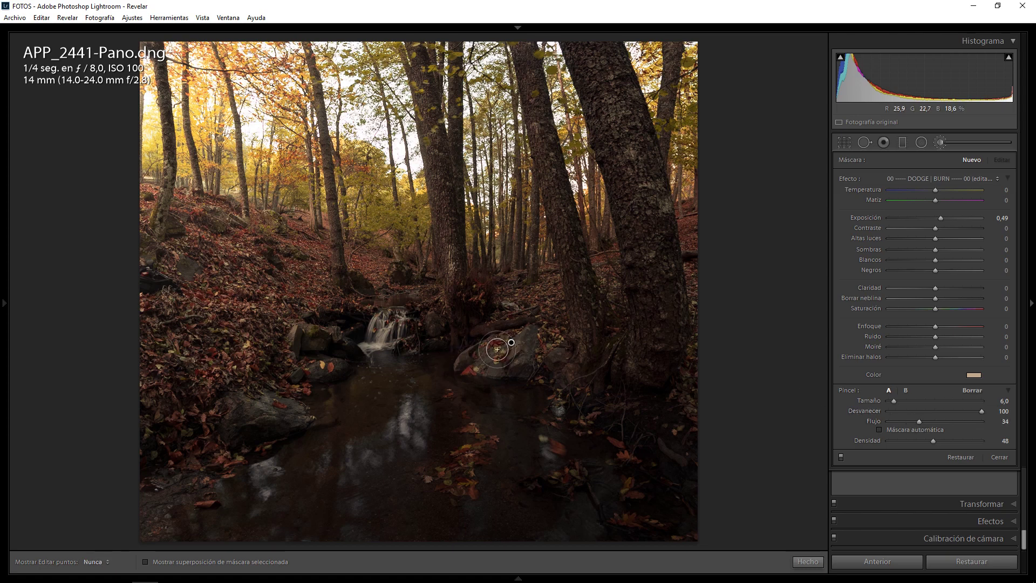
left_click_drag(497, 349, 485, 359)
key("h")
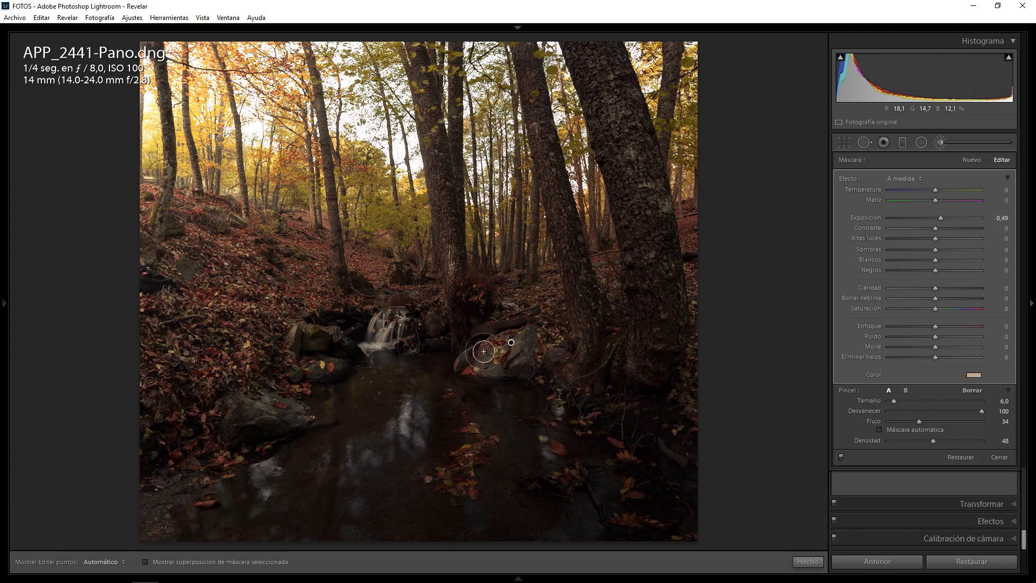
key("h")
key("h")
key("o")
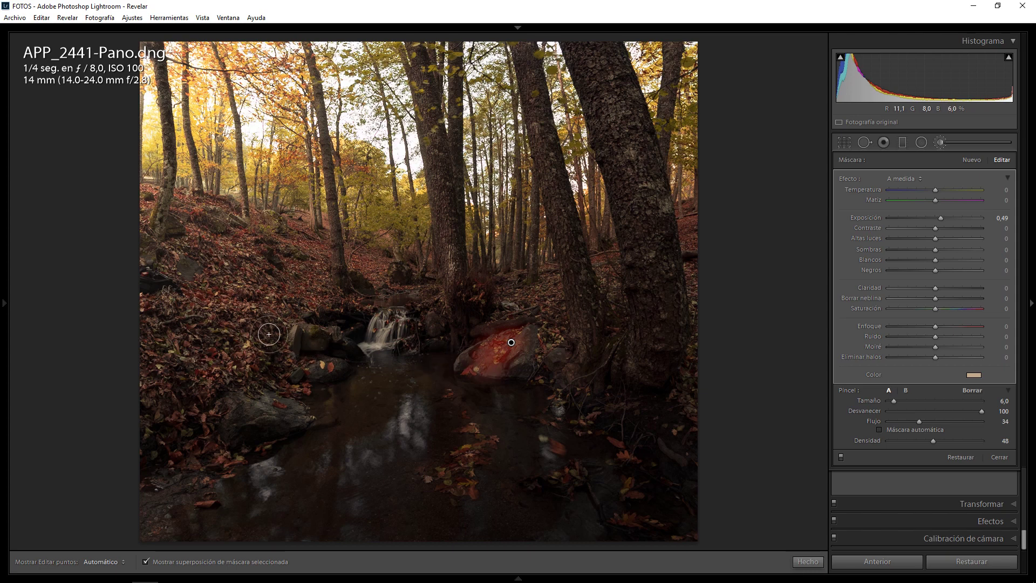
scroll(277, 341, "down", 3)
key("h")
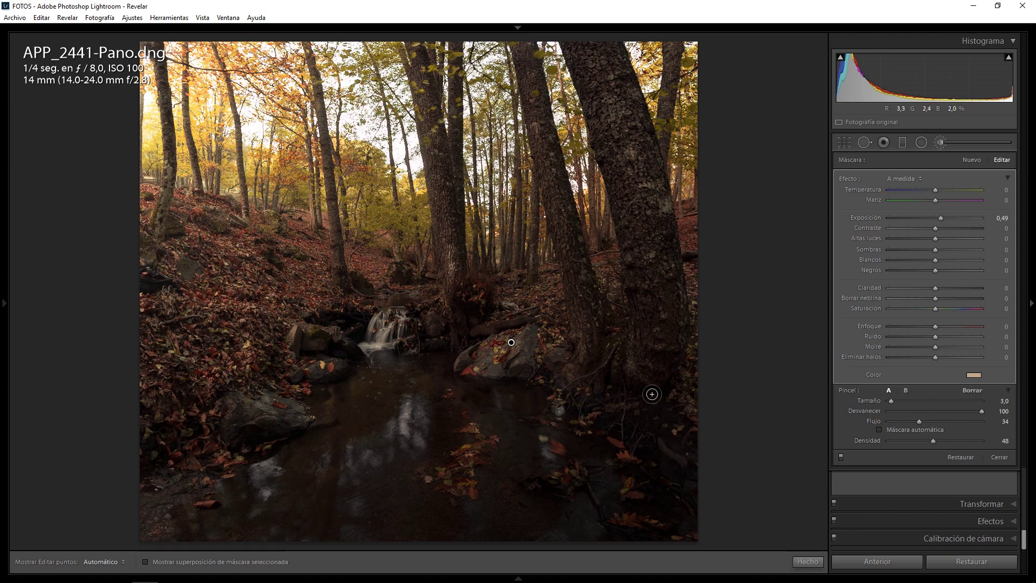
key("h")
key("h")
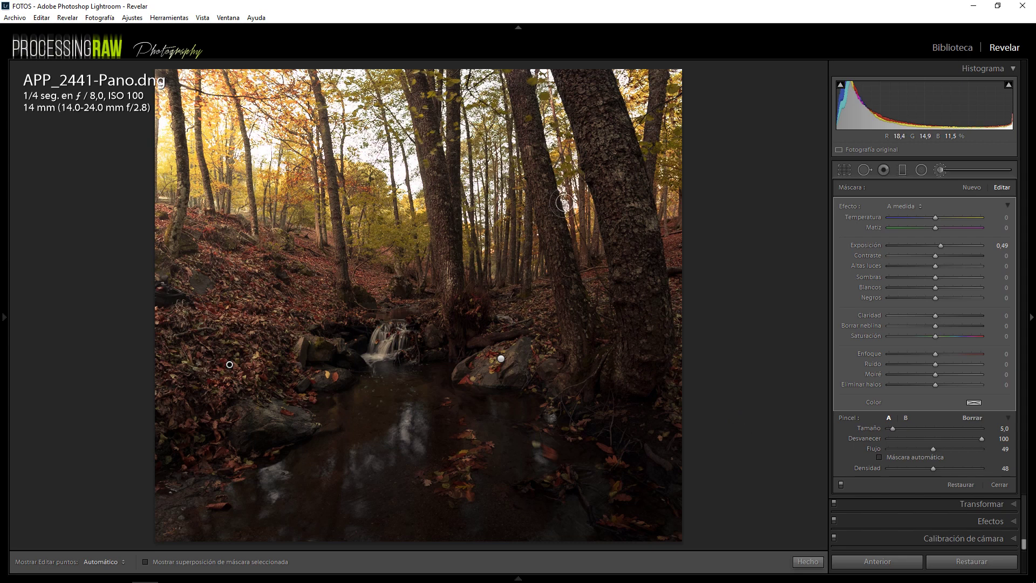
left_click(840, 484)
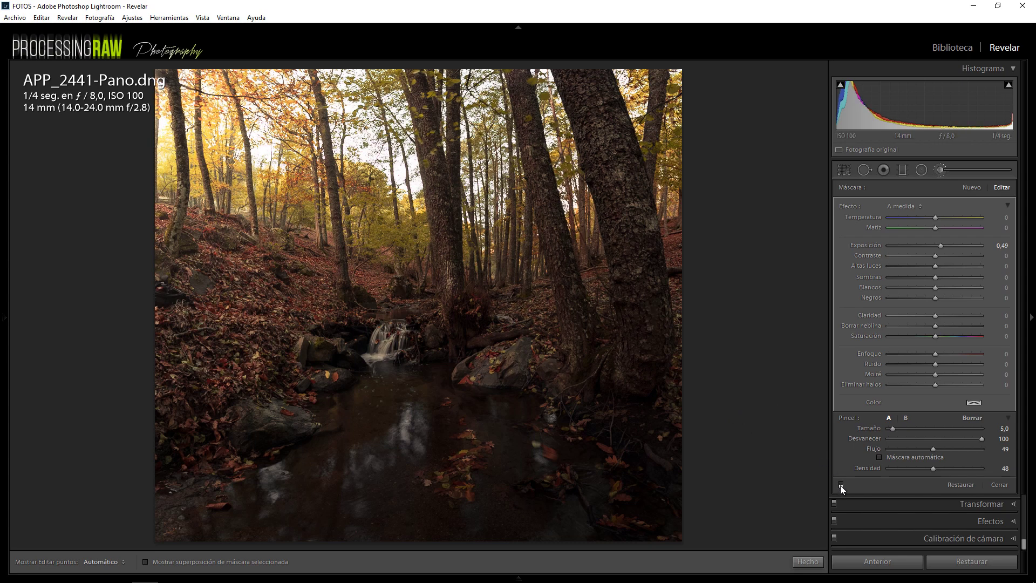
left_click(840, 484)
left_click(840, 484)
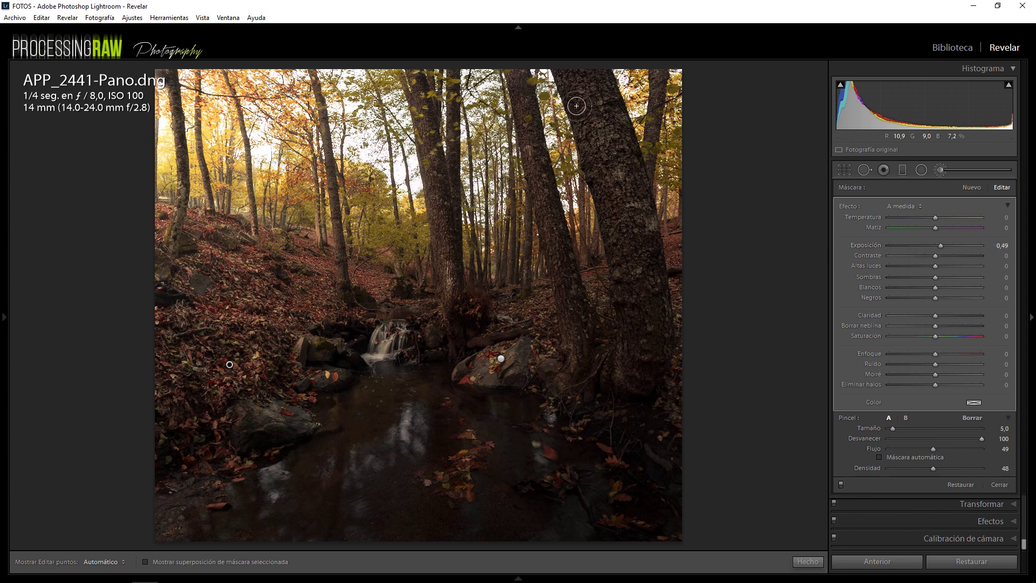
Start a new Adjustment Brush with exposure lowered to −0.44.
left_click(969, 187)
left_click_drag(941, 246, 945, 247)
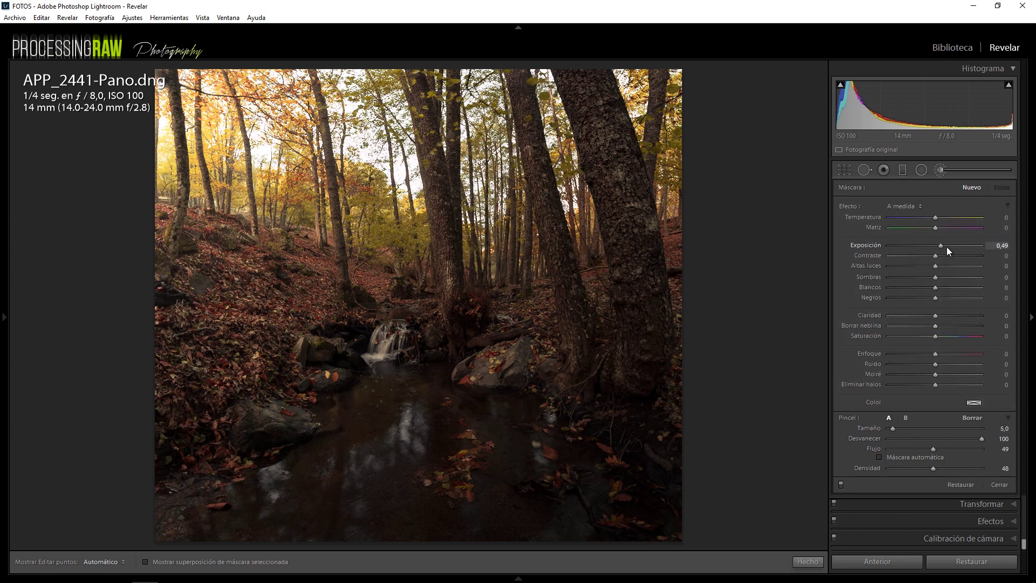
scroll(578, 93, "down", 2)
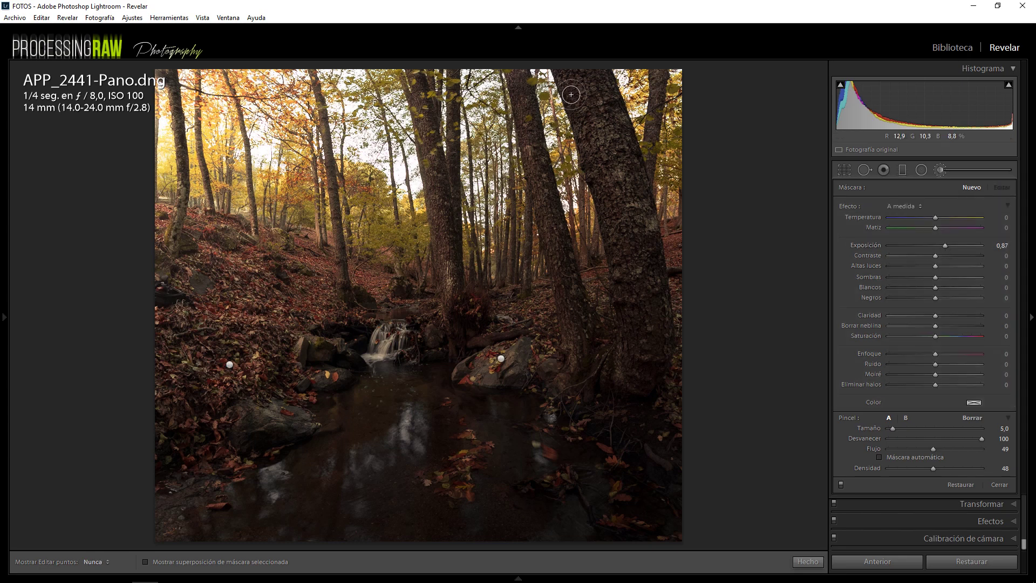
left_click_drag(945, 245, 929, 251)
Paint the darkening brush over the large tree trunks and set edit pins to Auto.
key("o")
left_click_drag(647, 76, 604, 377)
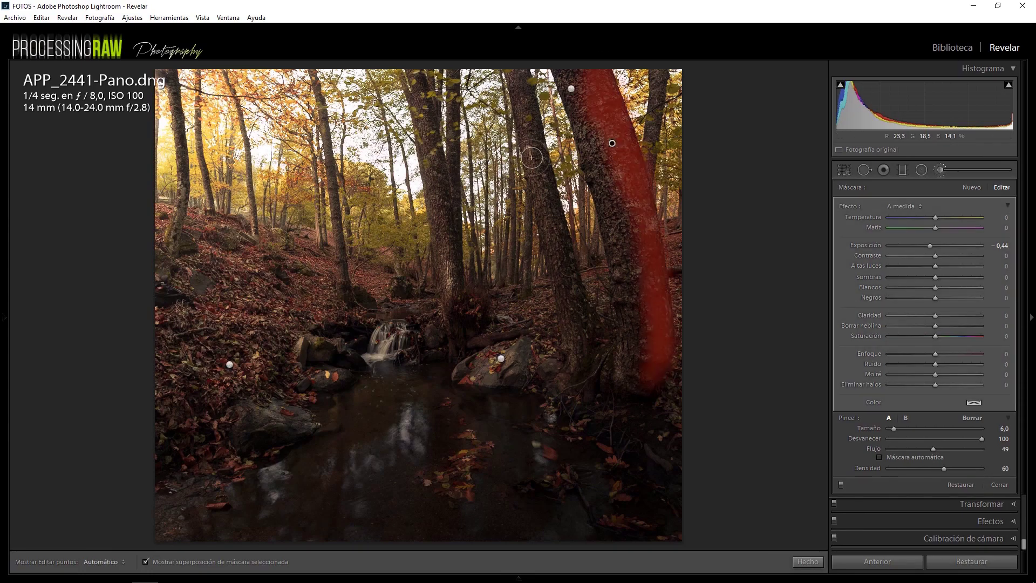
left_click_drag(588, 75, 539, 377)
left_click_drag(421, 81, 458, 303)
key("z")
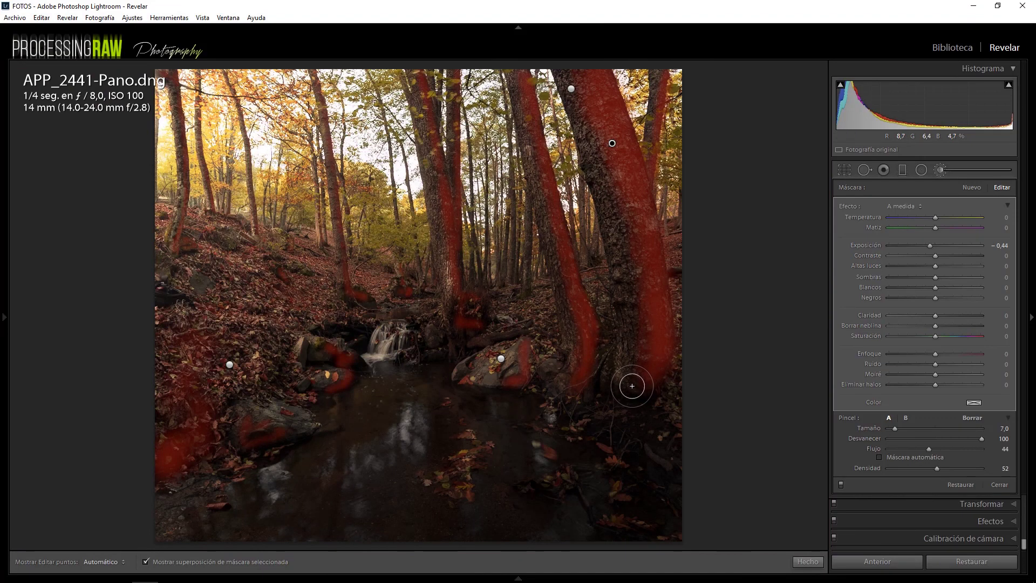
key("o")
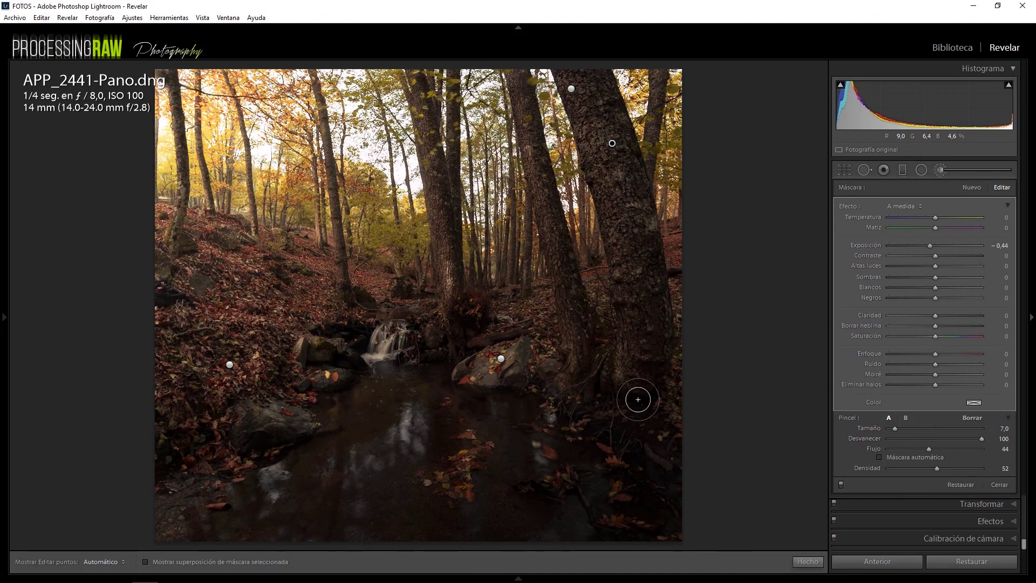
key("h")
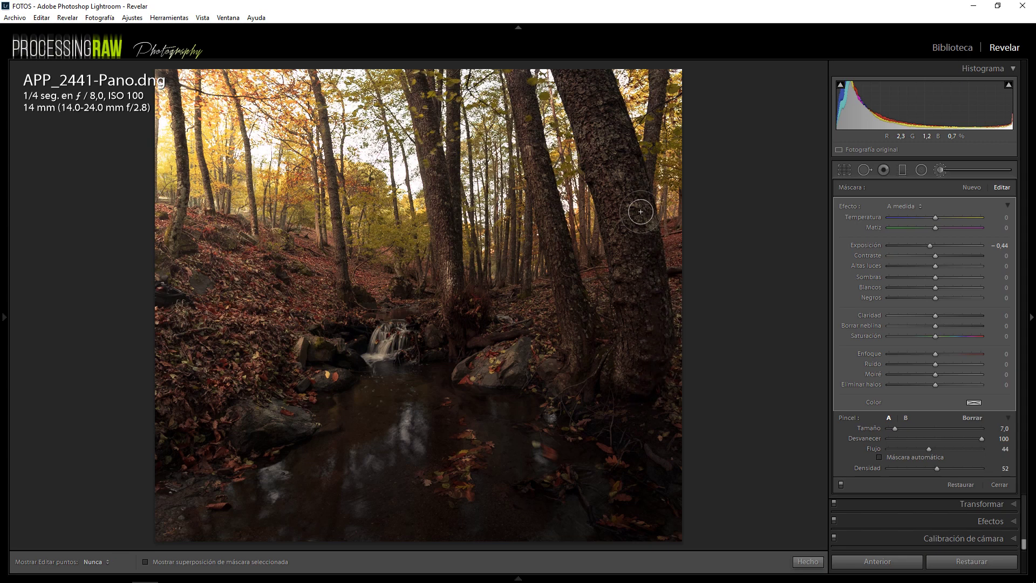
key("h")
Toggle the trunk-darkening brush adjustment on and off repeatedly to compare before and after.
left_click(841, 485)
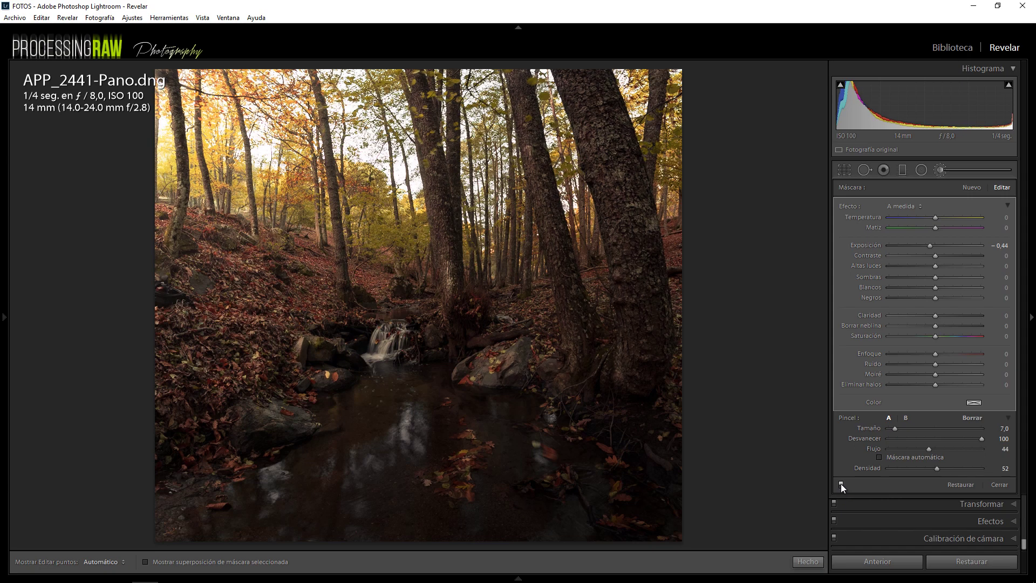
left_click(840, 484)
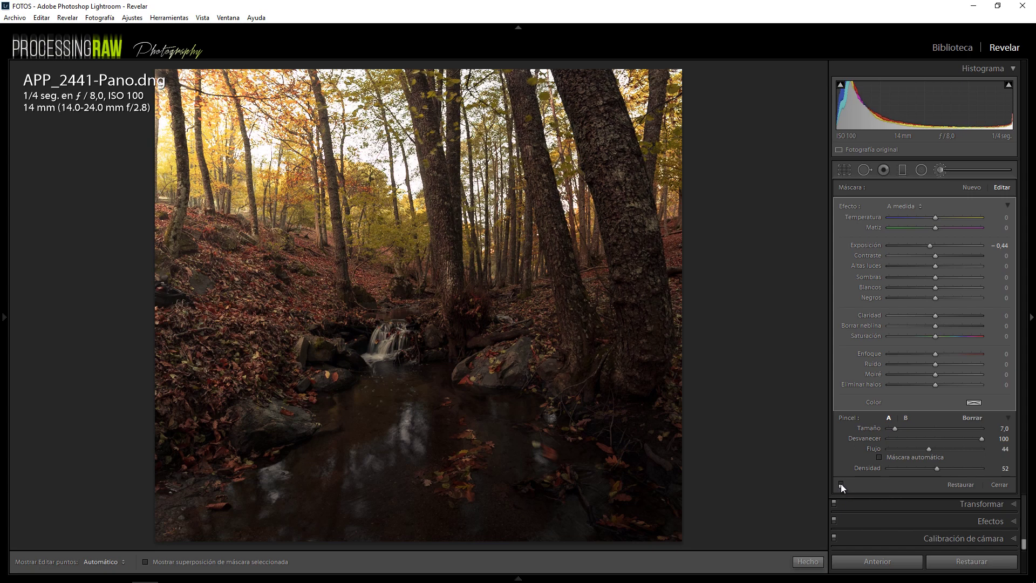
left_click(840, 484)
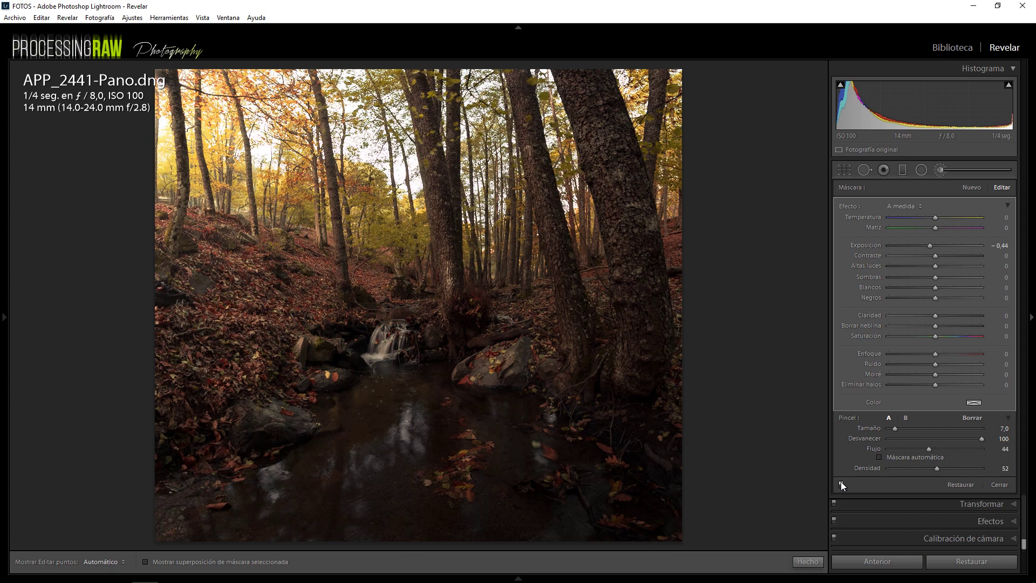
left_click(840, 483)
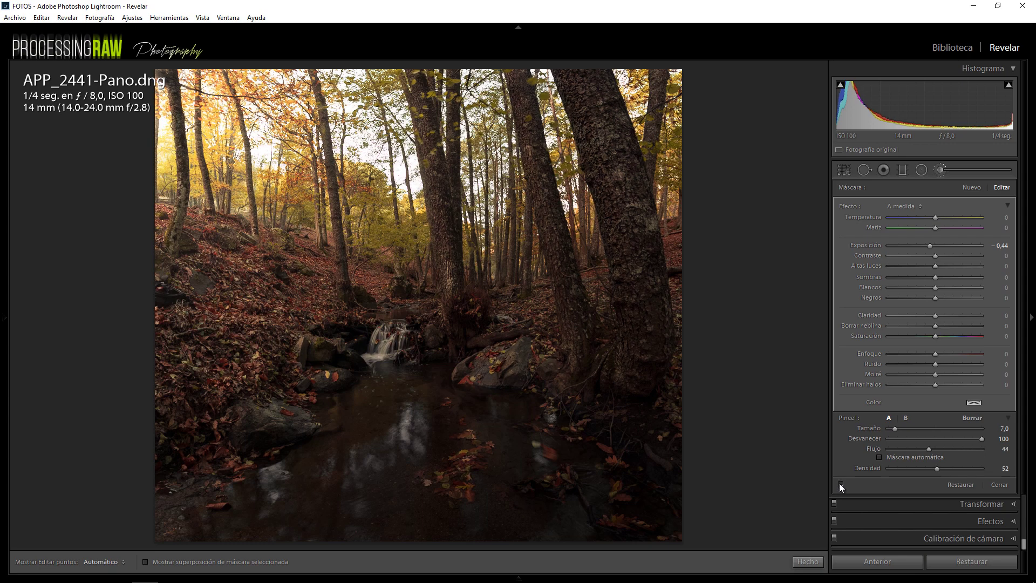
left_click(840, 484)
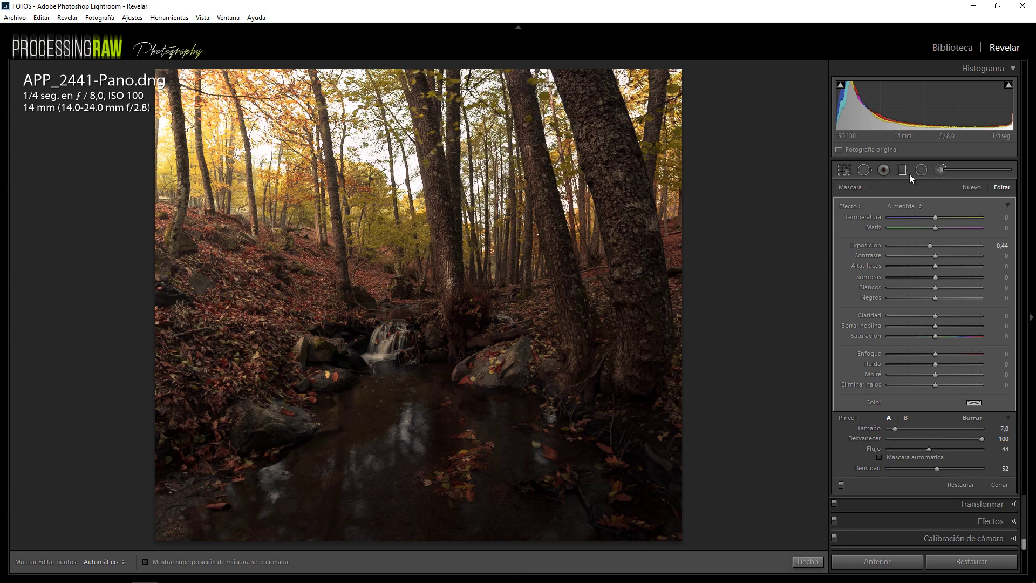
Switch the Tone Curve to RGB point curve and lift the black point slightly.
left_click(935, 172)
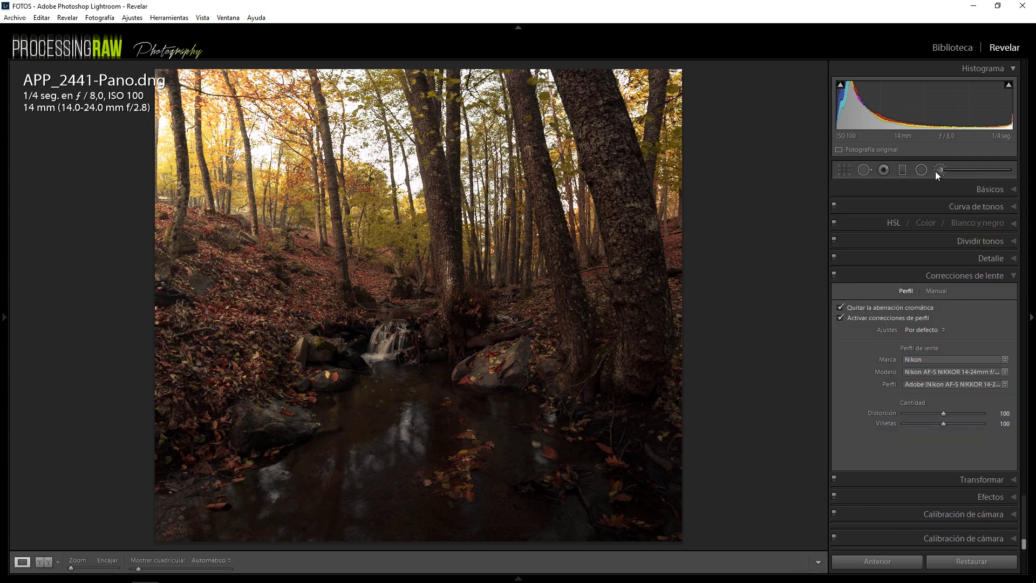
left_click(996, 211)
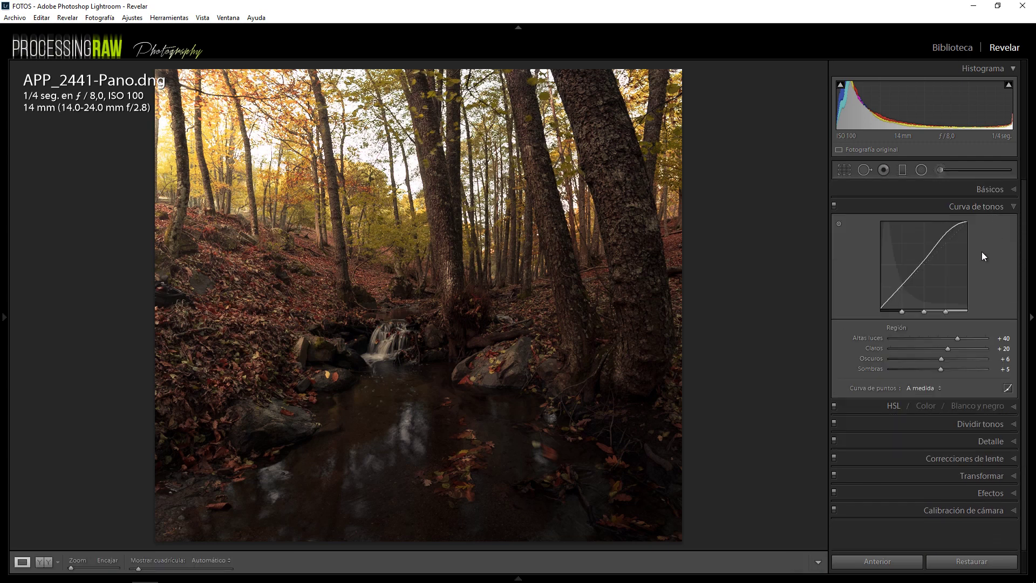
left_click(1006, 386)
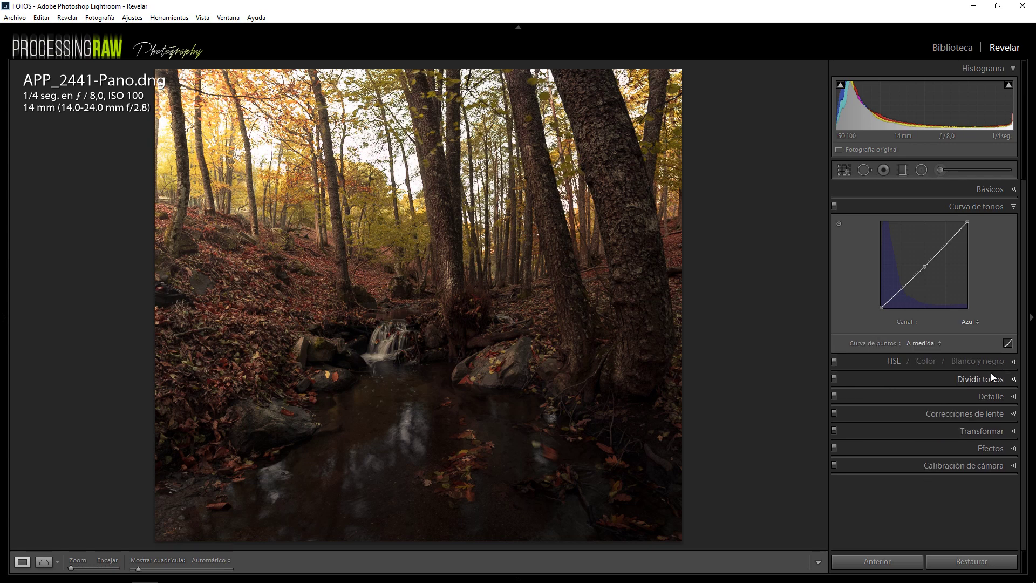
left_click(965, 322)
left_click(947, 336)
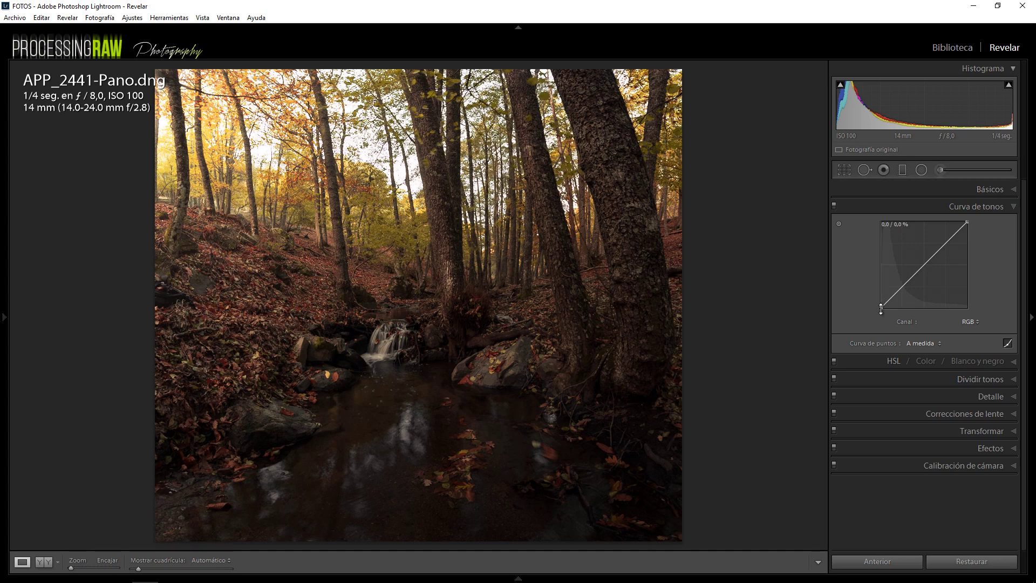
left_click_drag(880, 308, 879, 306)
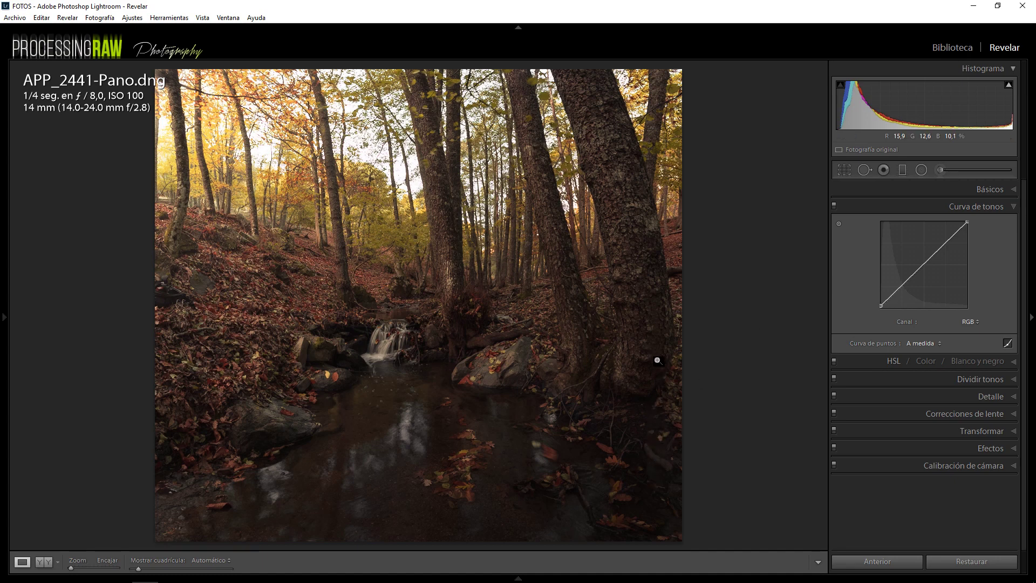
left_click_drag(876, 297, 875, 295)
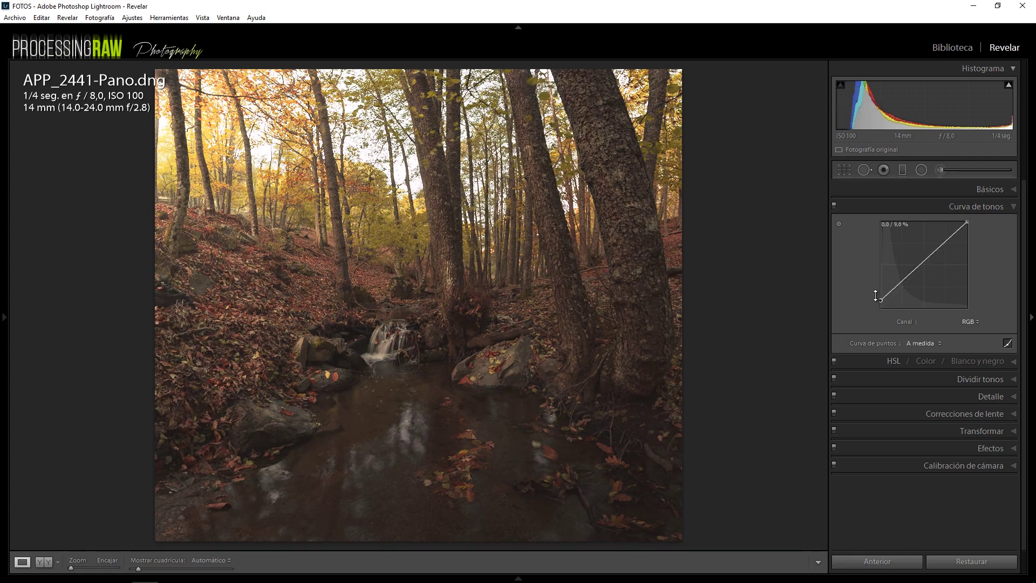
double_click(875, 296)
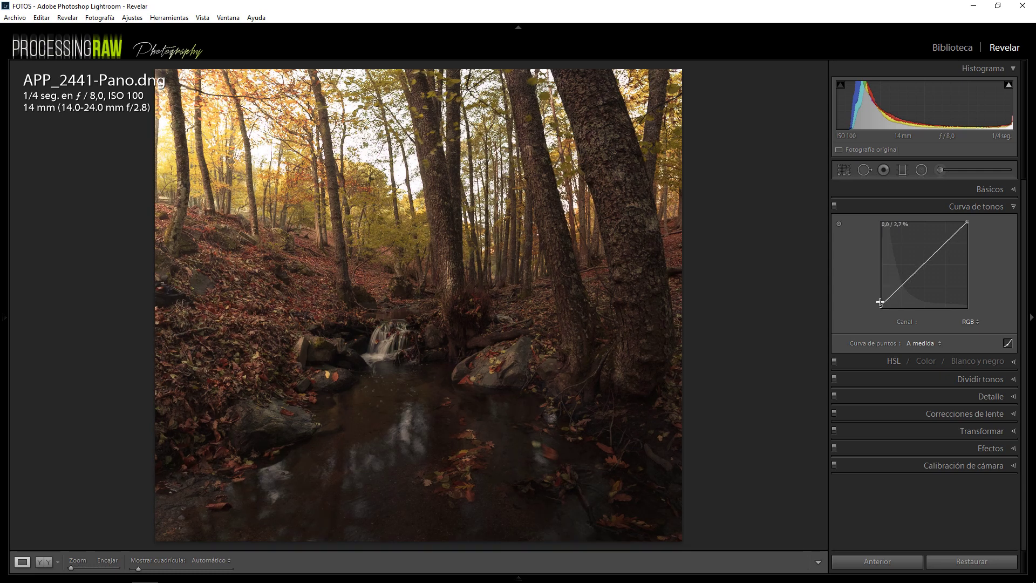
left_click_drag(880, 303, 880, 301)
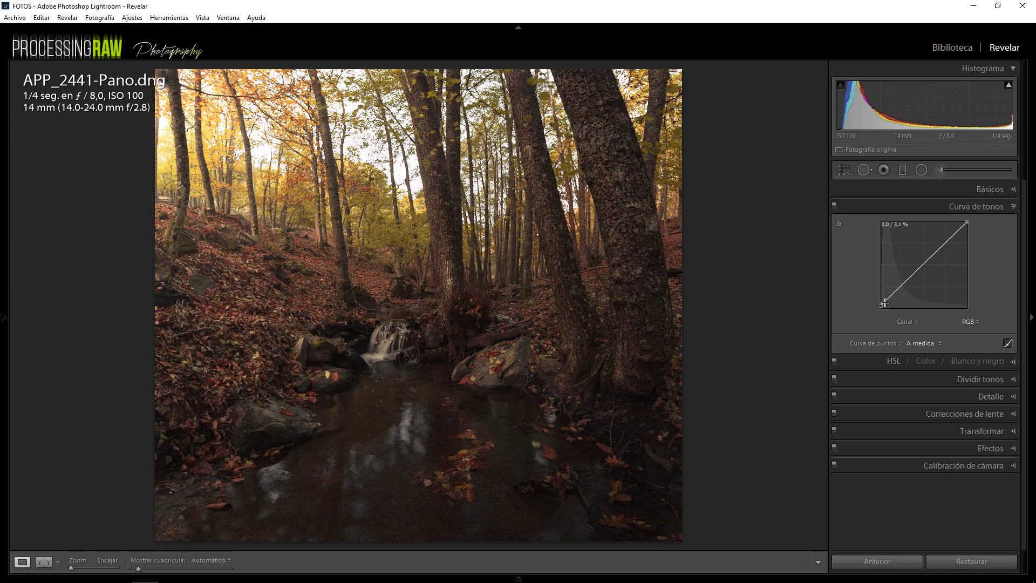
Lift the Blue curve's black point, then add a slightly darker midtone point on RGB.
left_click(970, 321)
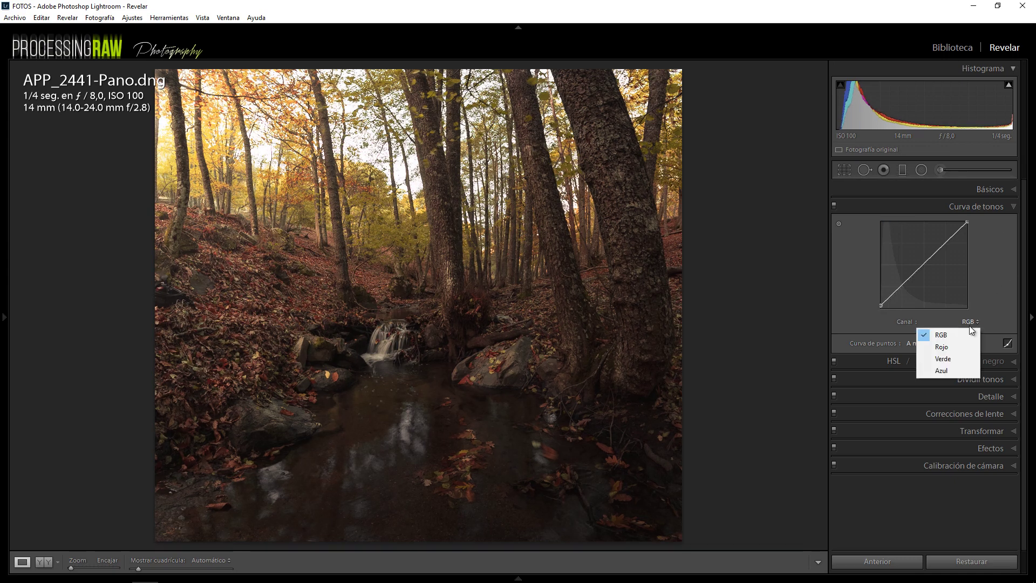
left_click(952, 371)
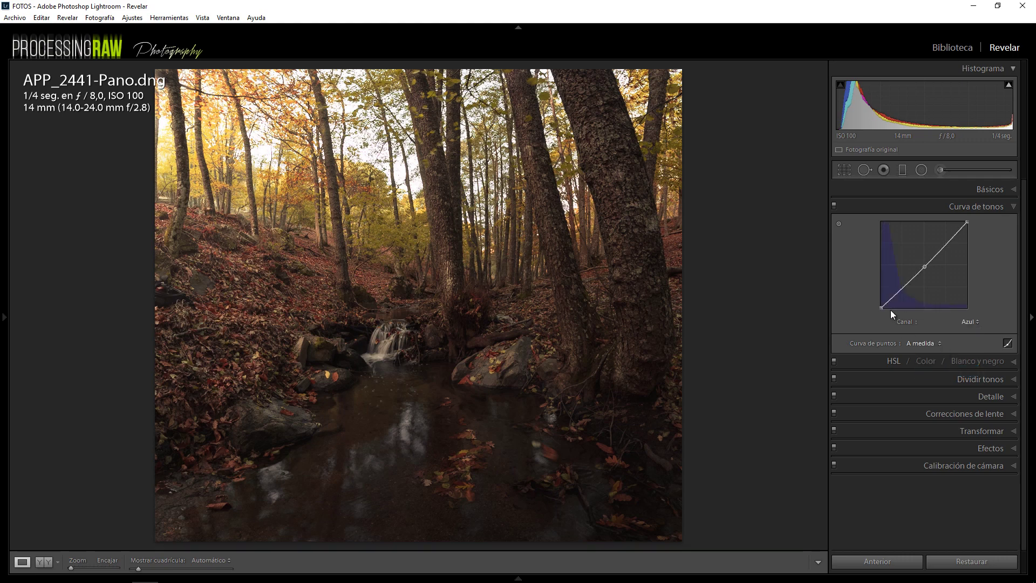
left_click_drag(880, 307, 879, 302)
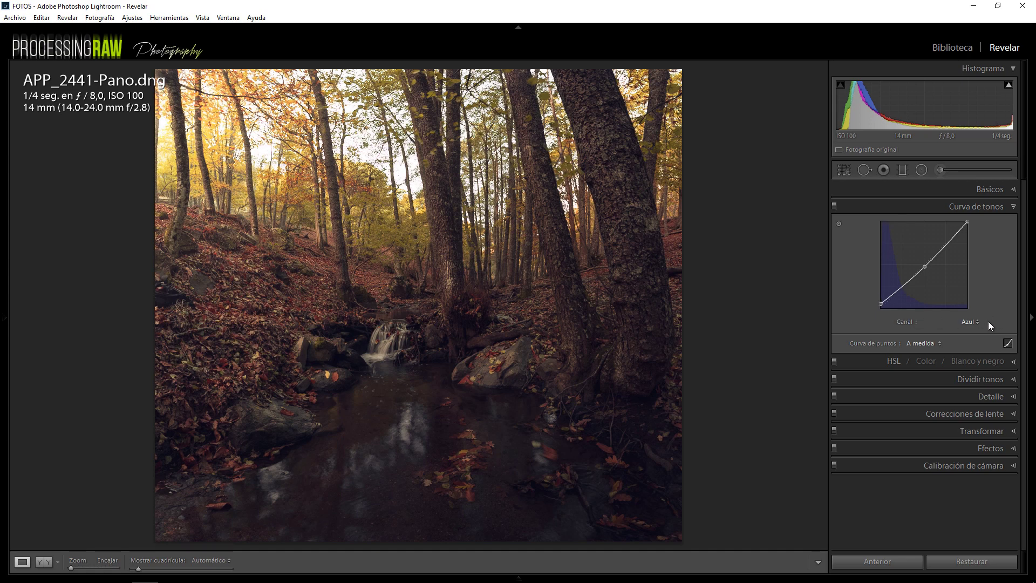
left_click(969, 322)
left_click(954, 335)
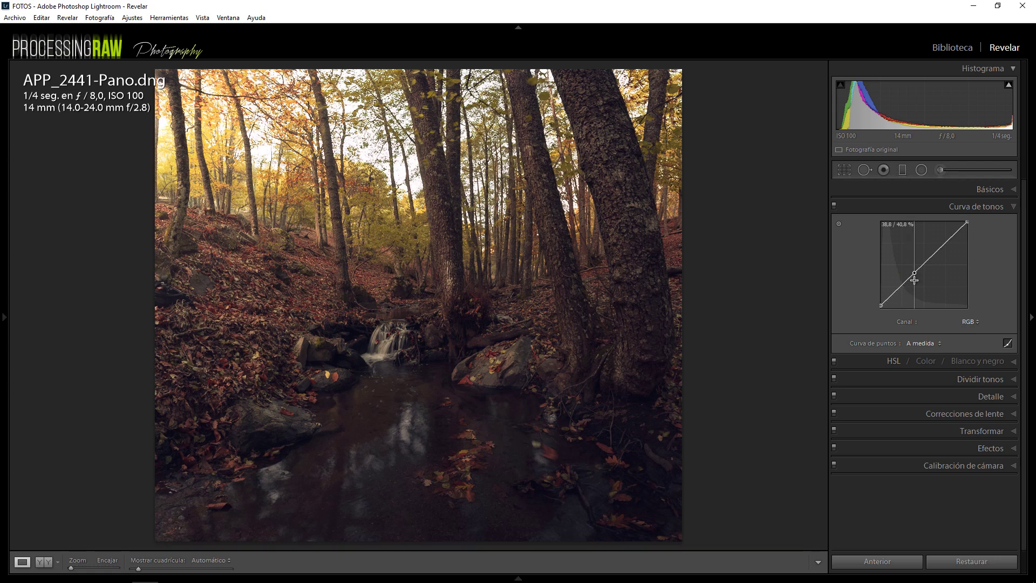
left_click_drag(913, 274, 915, 280)
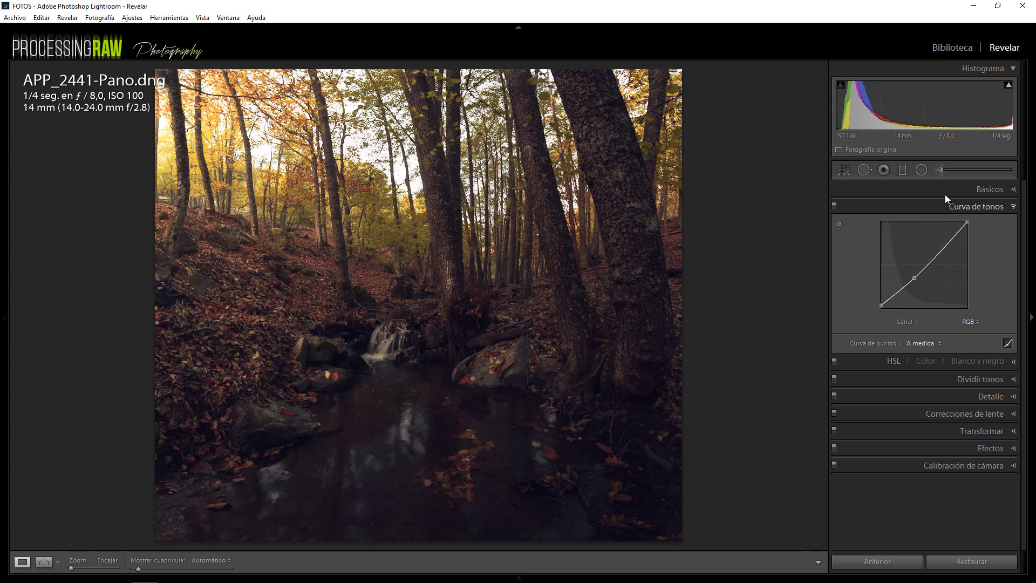
left_click(921, 170)
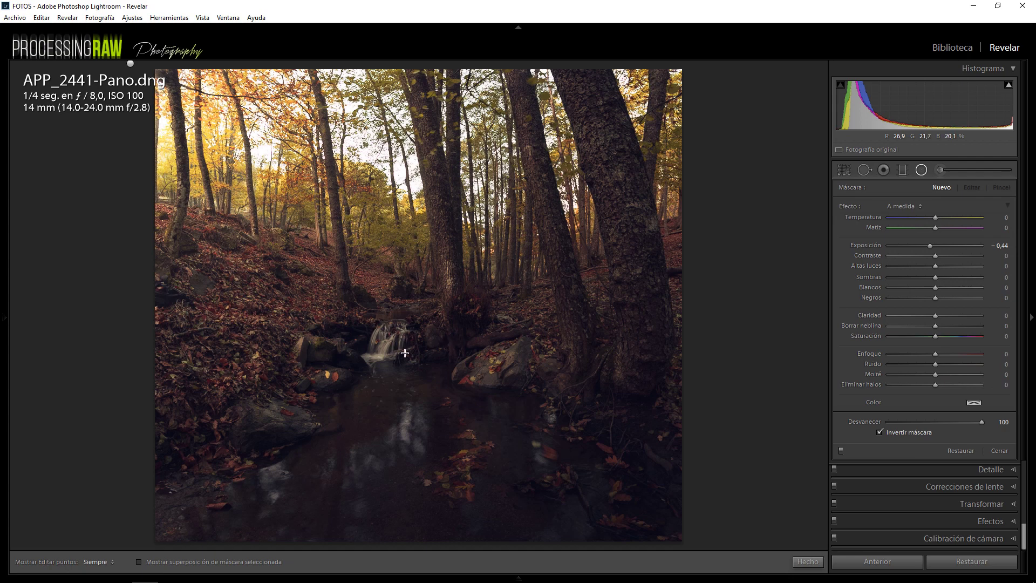
Draw an inverted +0.58 exposure radial filter centred on the small waterfall.
left_click(404, 353)
left_click_drag(409, 356, 409, 356)
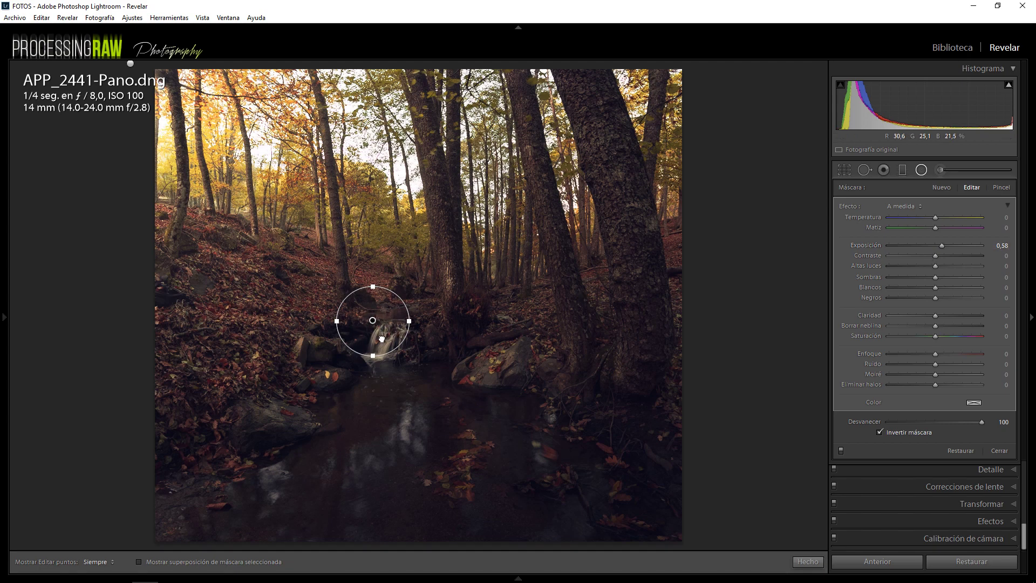
left_click_drag(373, 320, 382, 339)
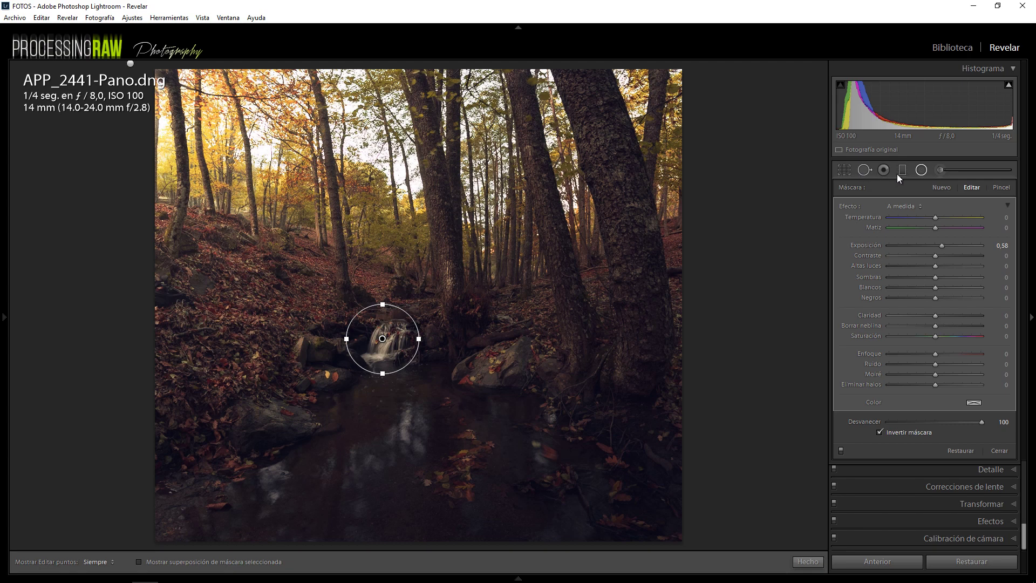
left_click(920, 170)
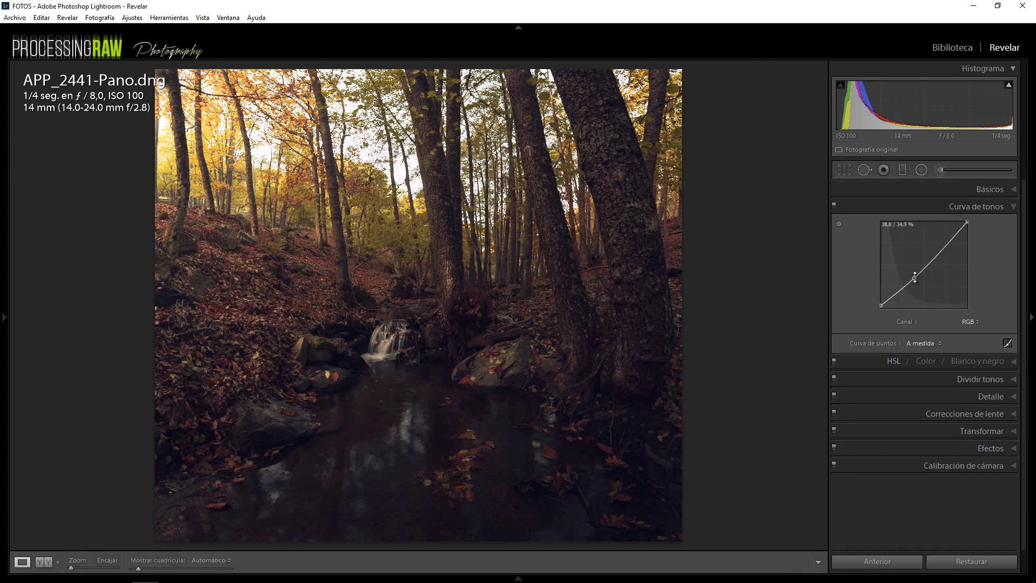
Put the RGB tone curve's midtone point back on the diagonal and leave the black point lifted about 2.7 %.
left_click_drag(915, 277, 915, 273)
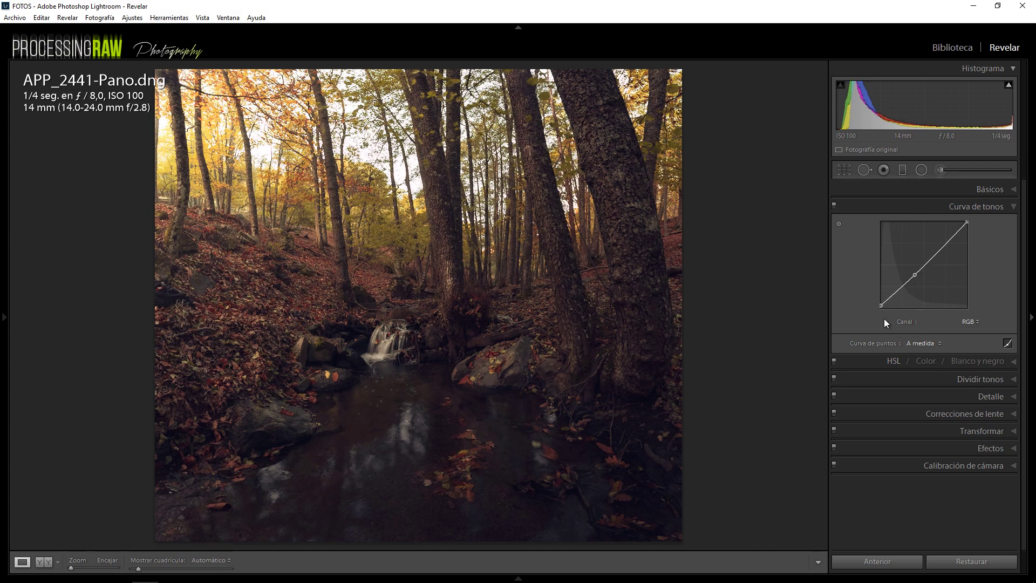
mouse_move(880, 305)
left_click_drag(881, 304, 879, 308)
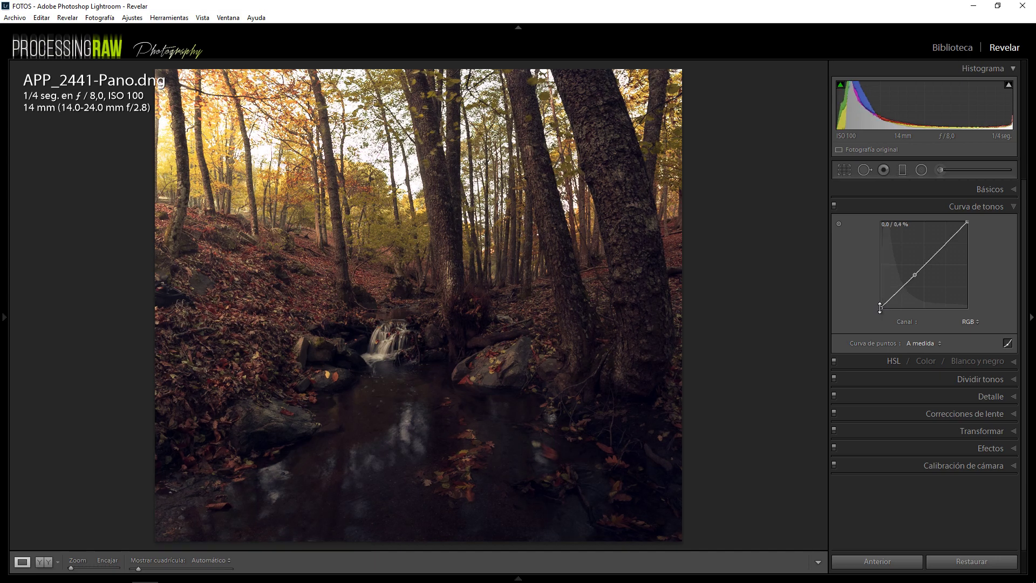
left_click_drag(880, 307, 879, 307)
left_click_drag(881, 307, 879, 305)
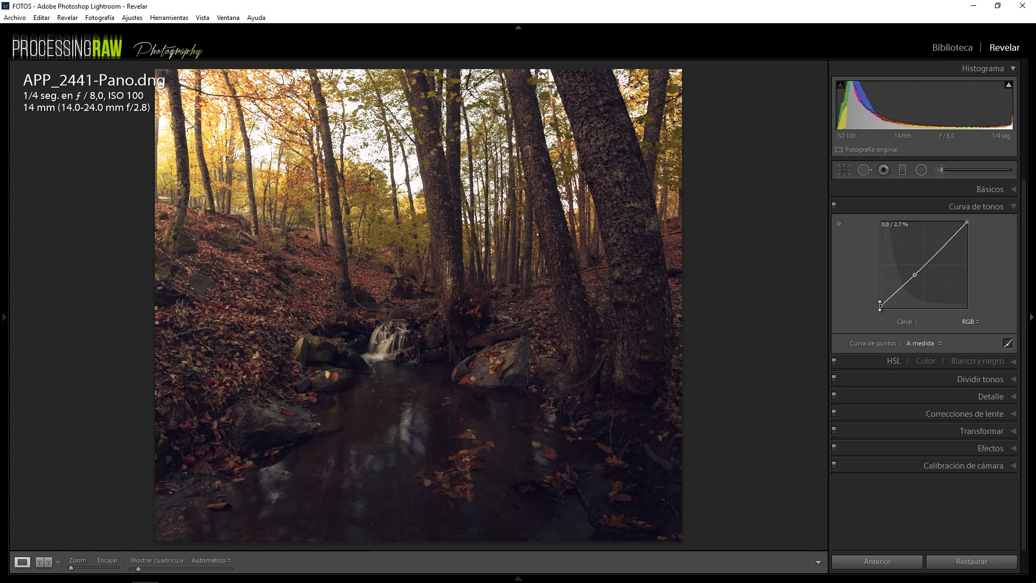
left_click_drag(879, 311, 879, 312)
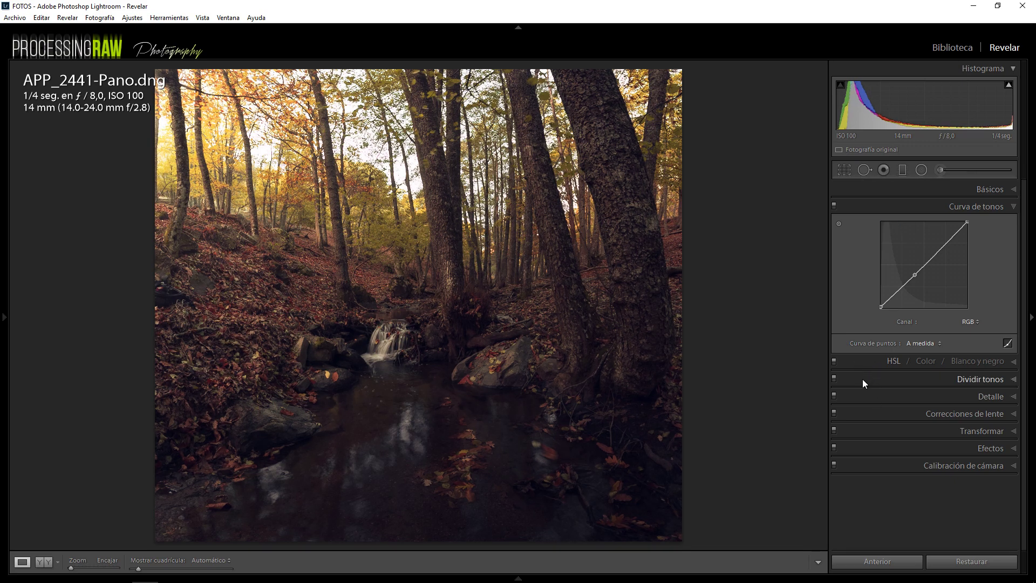
key("backslash")
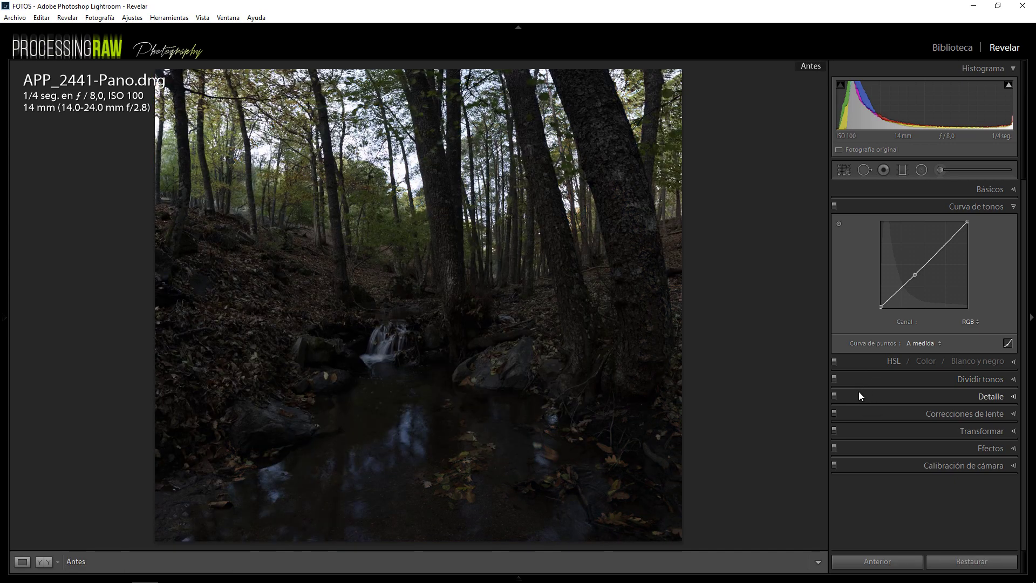
key("backslash")
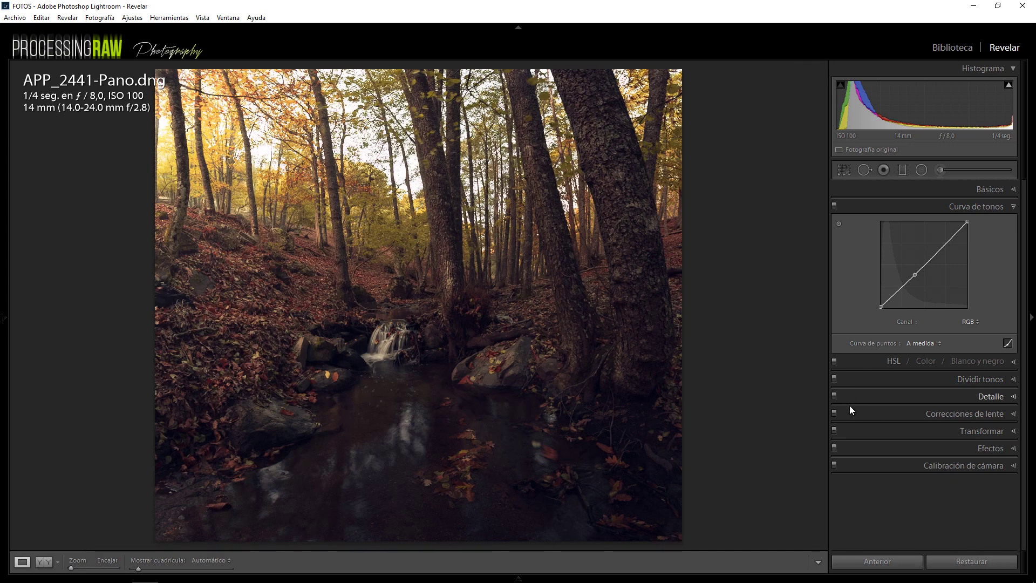
key("backslash")
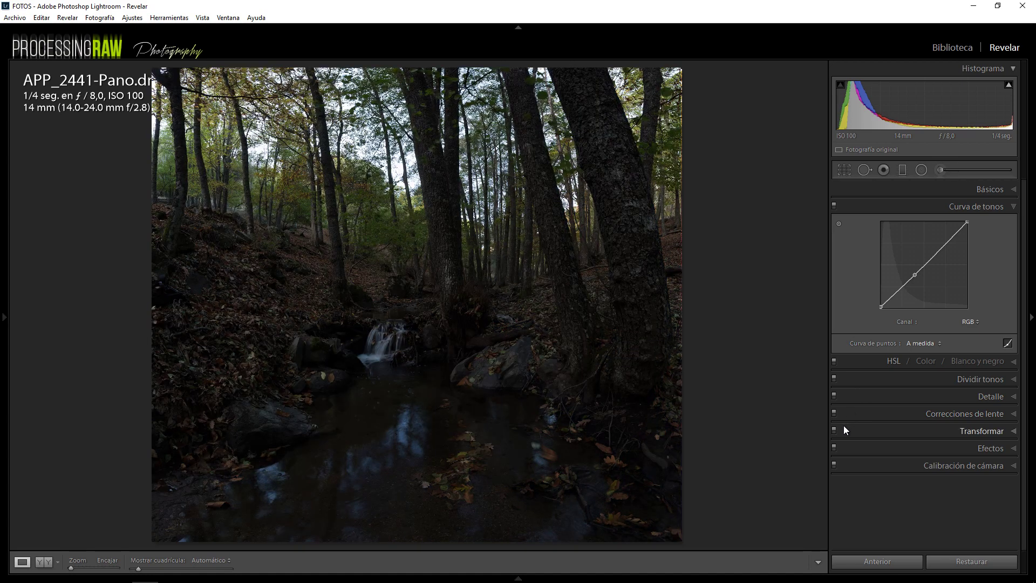
key("backslash")
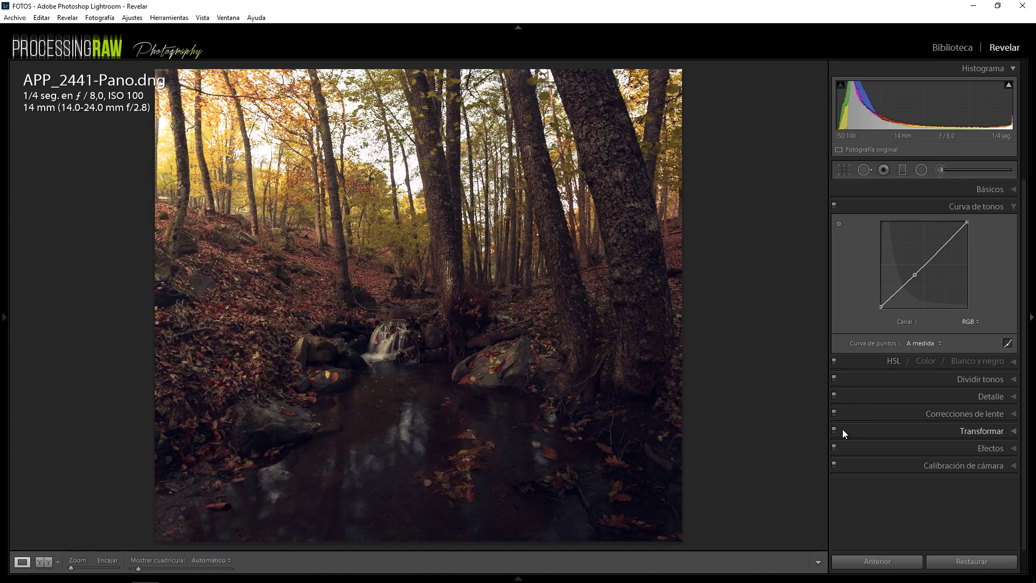